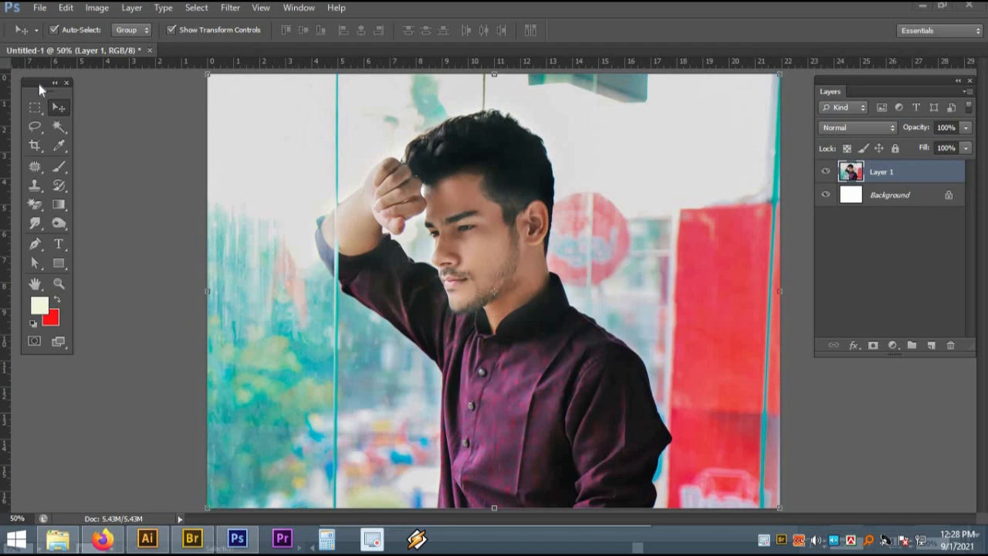
# - Reposition the floating Tools panel beside the canvas
pyautogui.moveTo(40, 85); pyautogui.dragTo(44, 85)
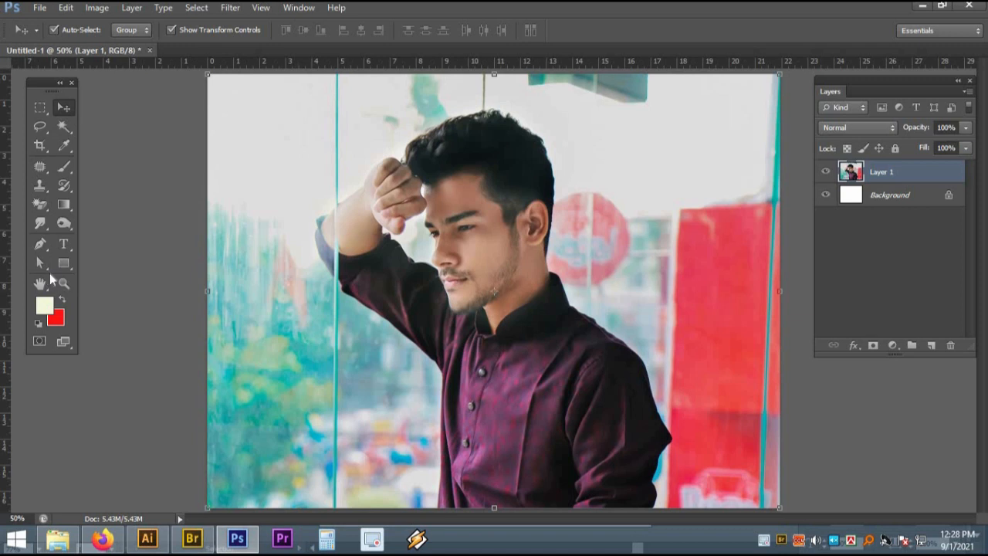
pyautogui.click(62, 128)
pyautogui.moveTo(36, 83); pyautogui.dragTo(41, 81)
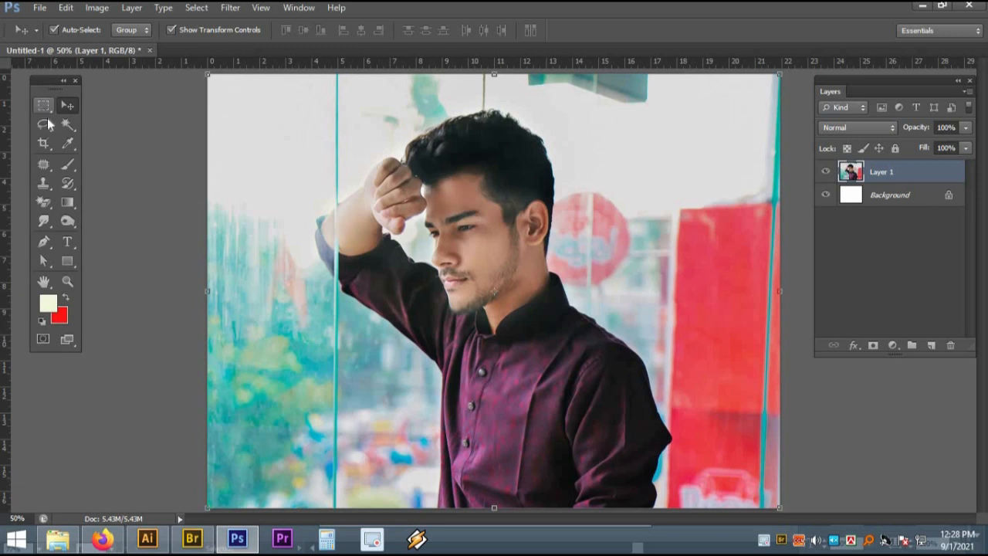
pyautogui.moveTo(43, 85); pyautogui.dragTo(46, 86)
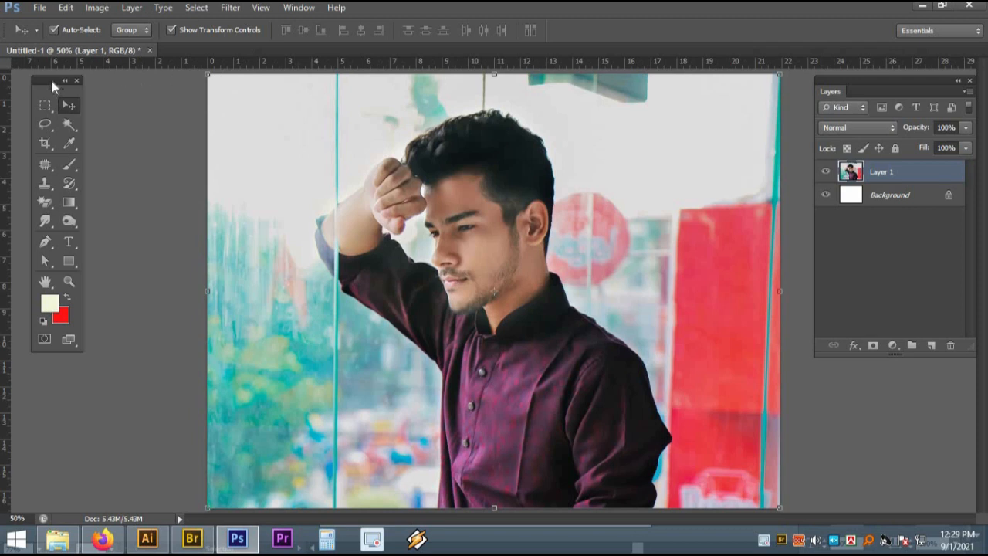
pyautogui.moveTo(51, 81); pyautogui.dragTo(45, 93)
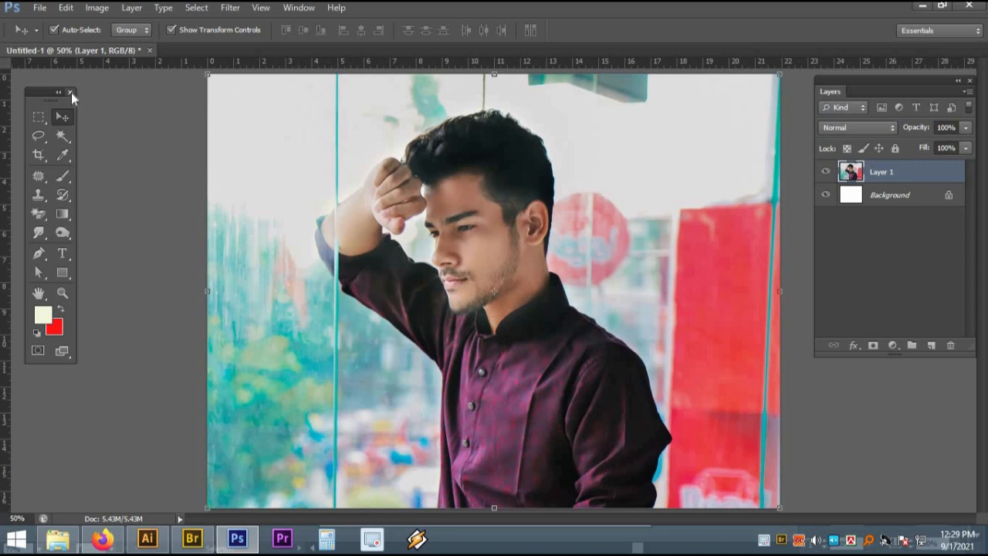
# - Hide the Tools and Layers panels and restore both to the workspace
pyautogui.click(71, 93)
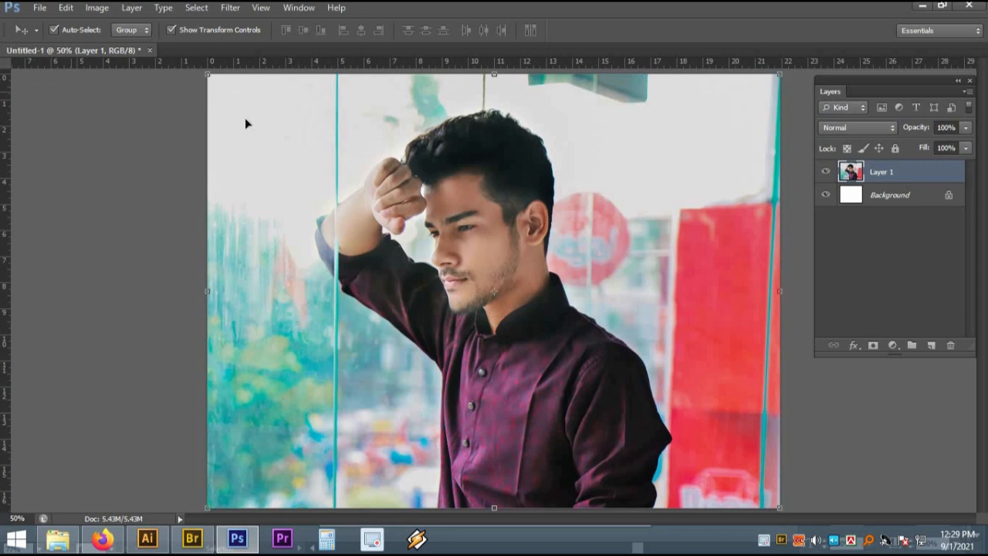
pyautogui.click(970, 80)
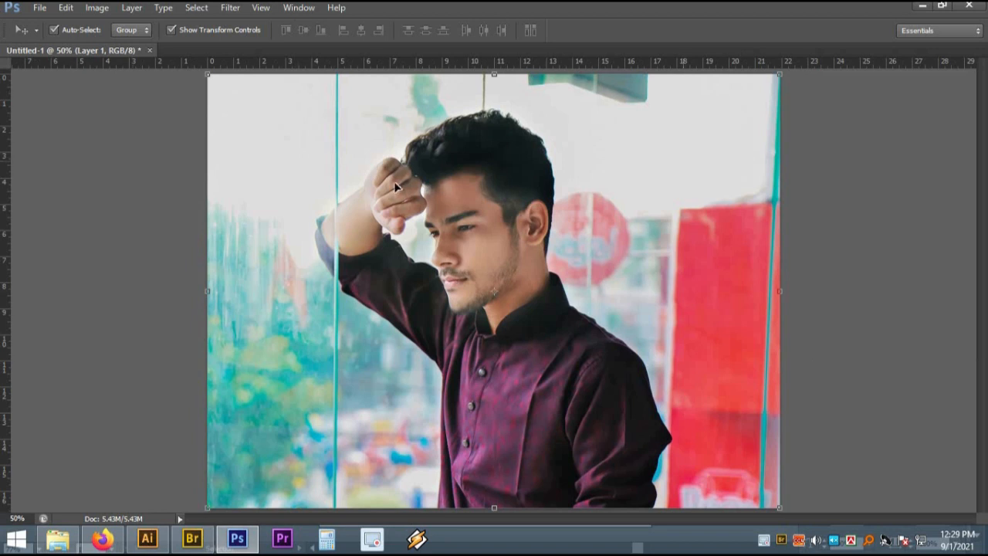
pyautogui.click(299, 9)
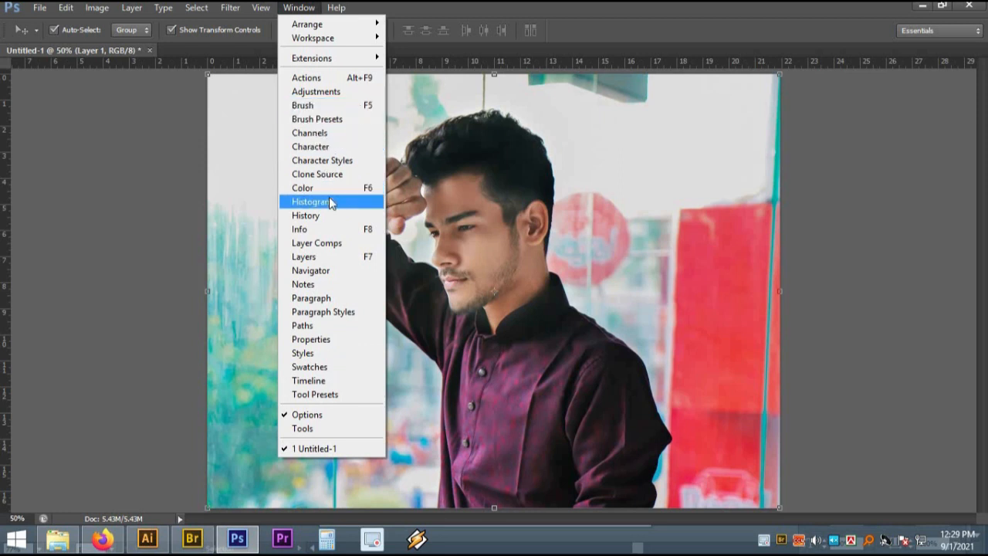
pyautogui.click(329, 429)
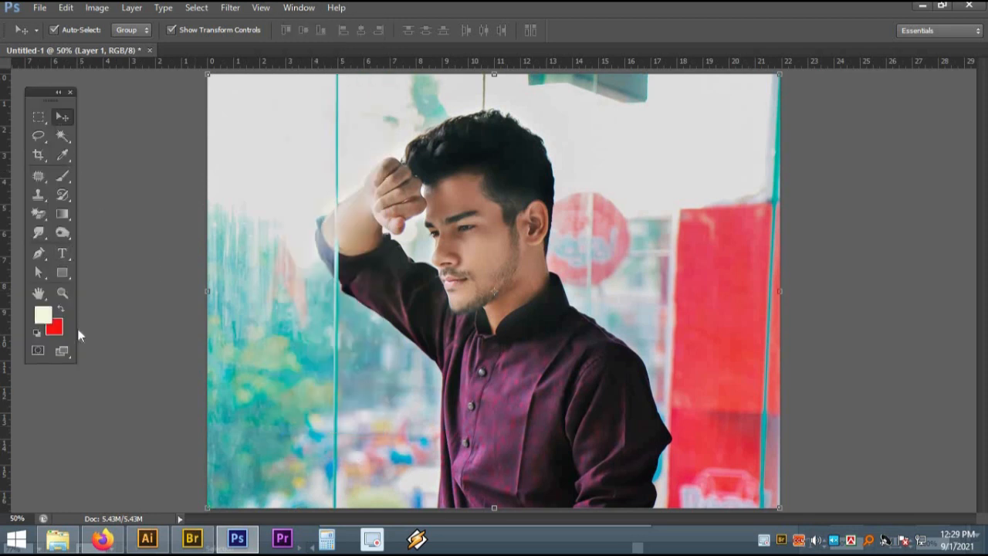
pyautogui.click(297, 8)
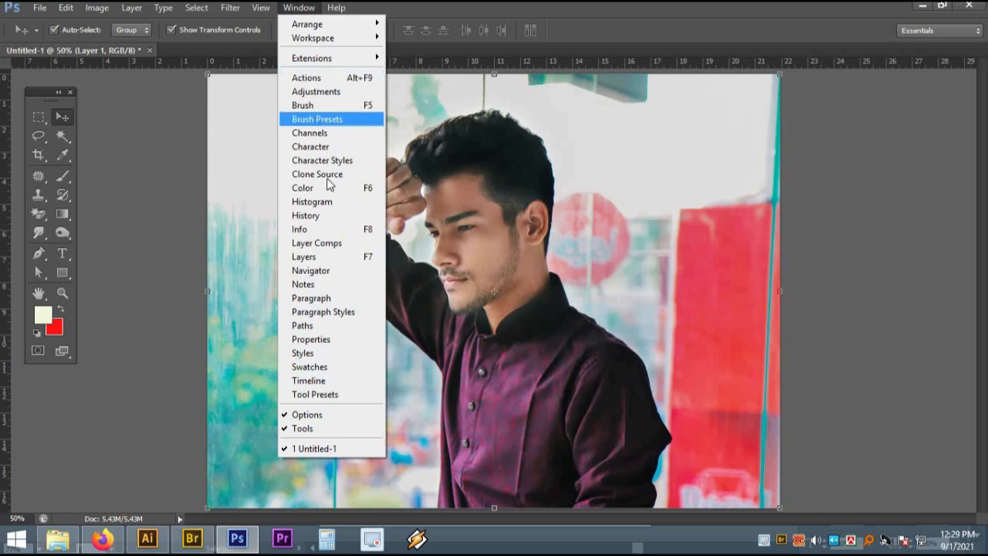
pyautogui.click(320, 257)
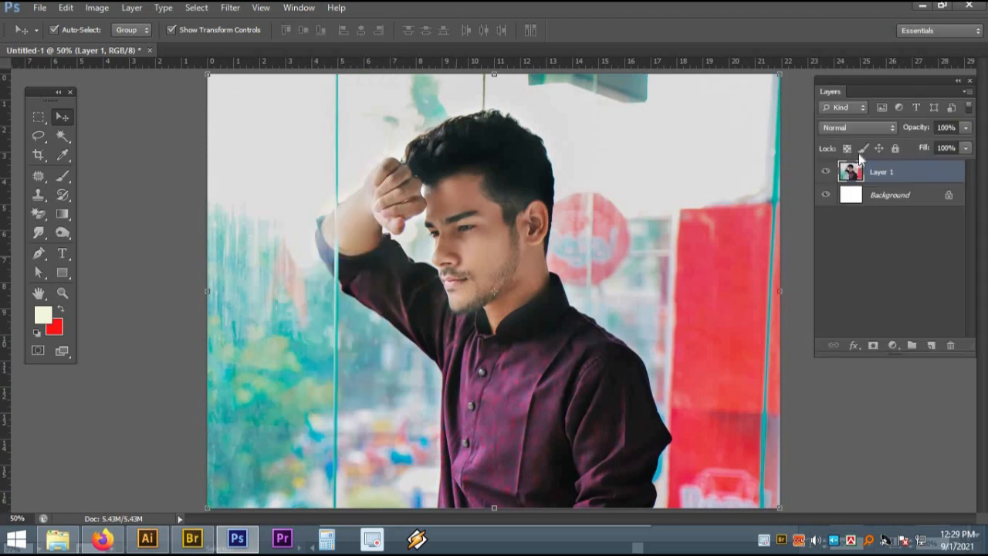
# - Show the Color panel group and move it so it partly overlaps the Layers panel
pyautogui.click(297, 8)
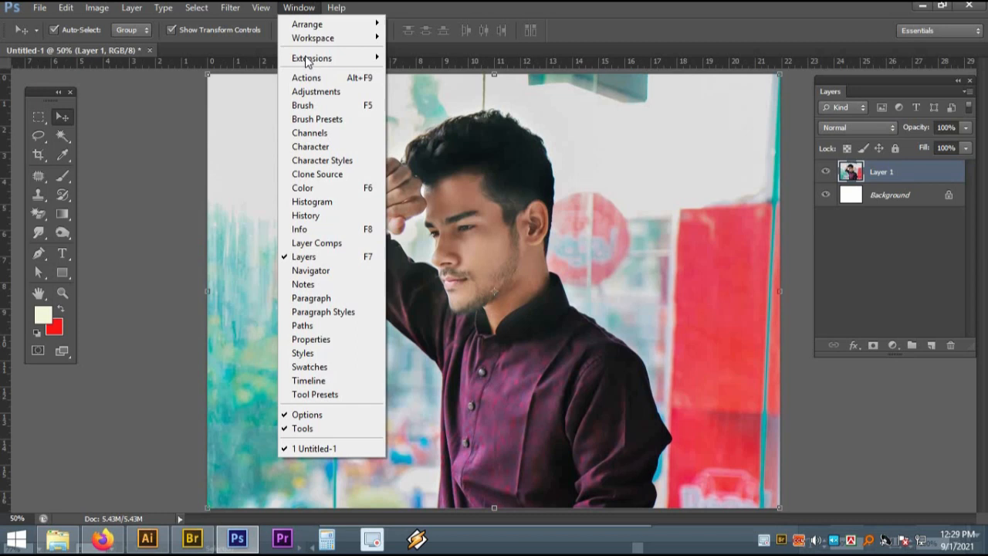
pyautogui.click(320, 189)
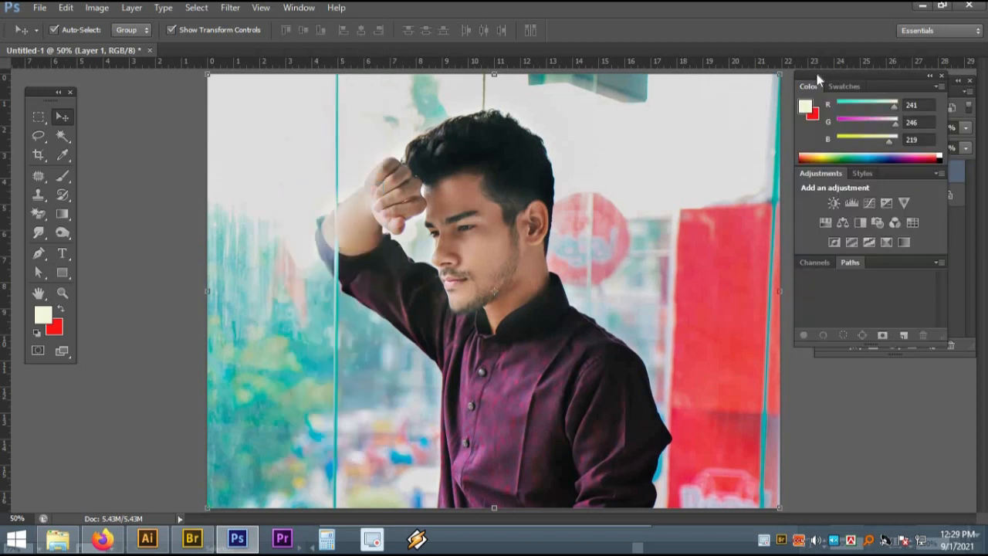
pyautogui.moveTo(818, 81); pyautogui.dragTo(778, 86)
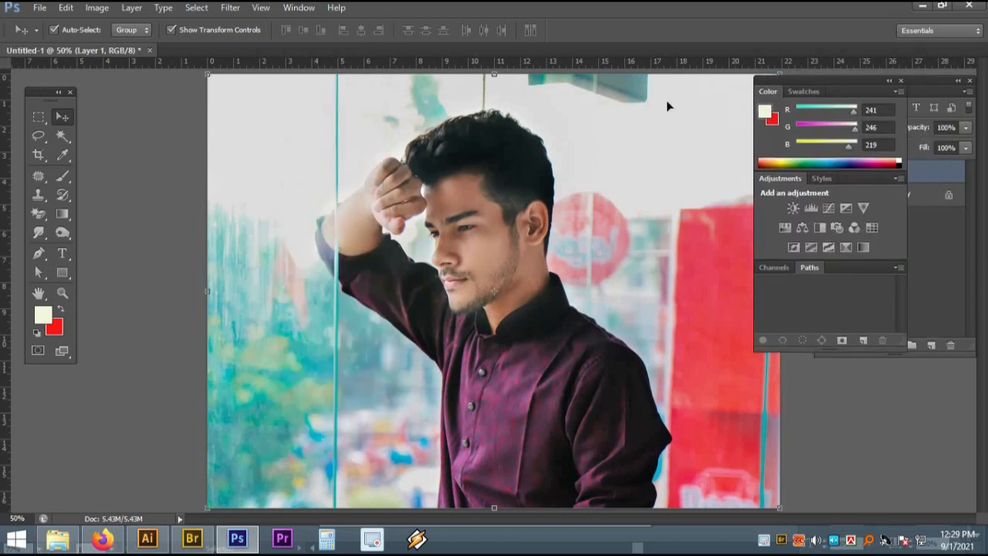
# - Show the Paragraph panel and dock it beneath the Color, Adjustments and Paths panel group
pyautogui.click(305, 6)
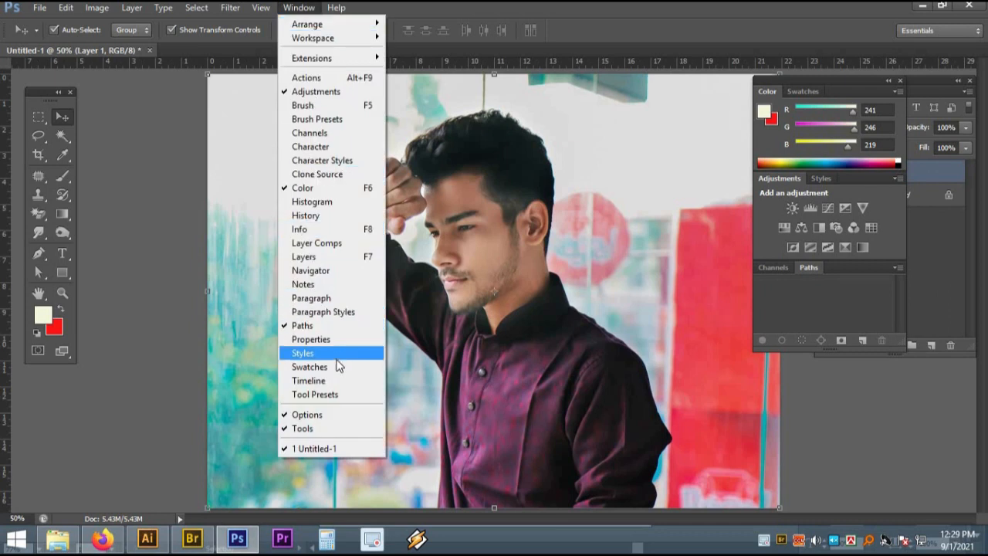
pyautogui.click(313, 299)
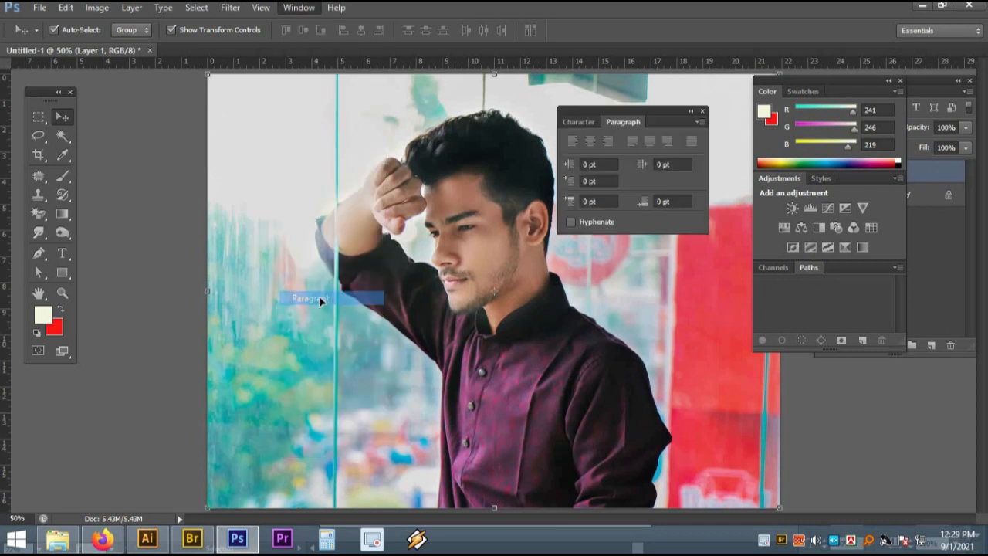
pyautogui.moveTo(591, 117); pyautogui.dragTo(695, 299)
pyautogui.moveTo(723, 345); pyautogui.dragTo(818, 357)
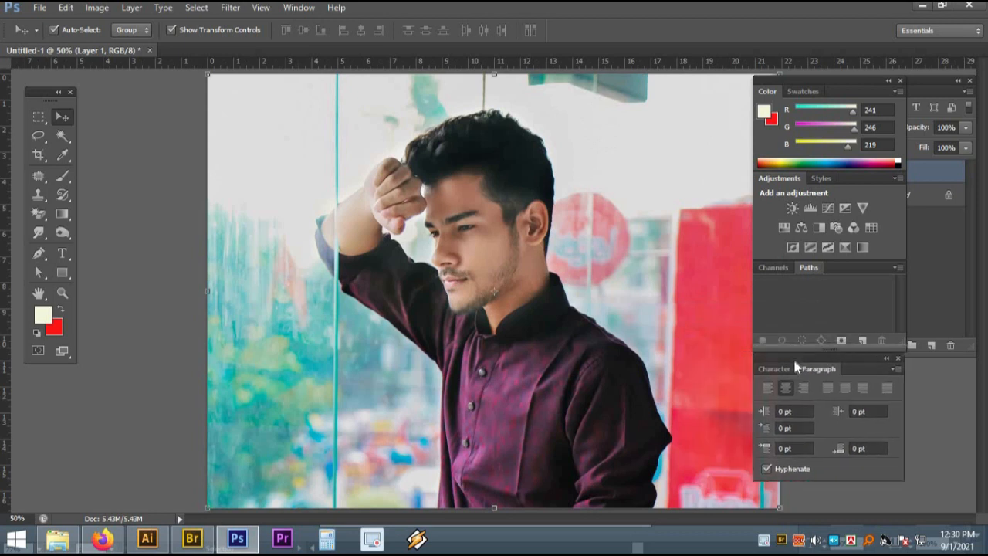
# - Show the Paragraph Styles panel and detach it and Character Styles as separate floating panels over the canvas
pyautogui.click(298, 9)
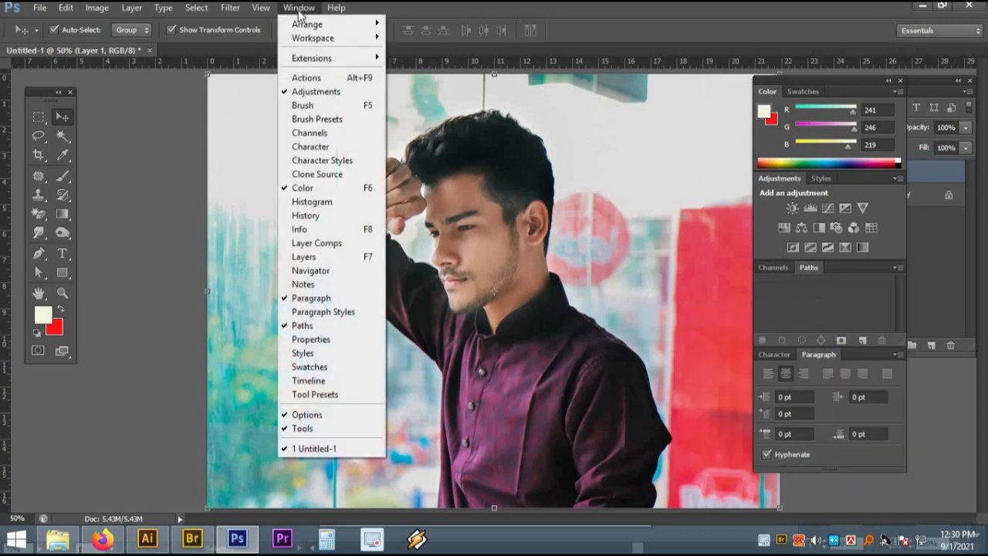
pyautogui.click(332, 312)
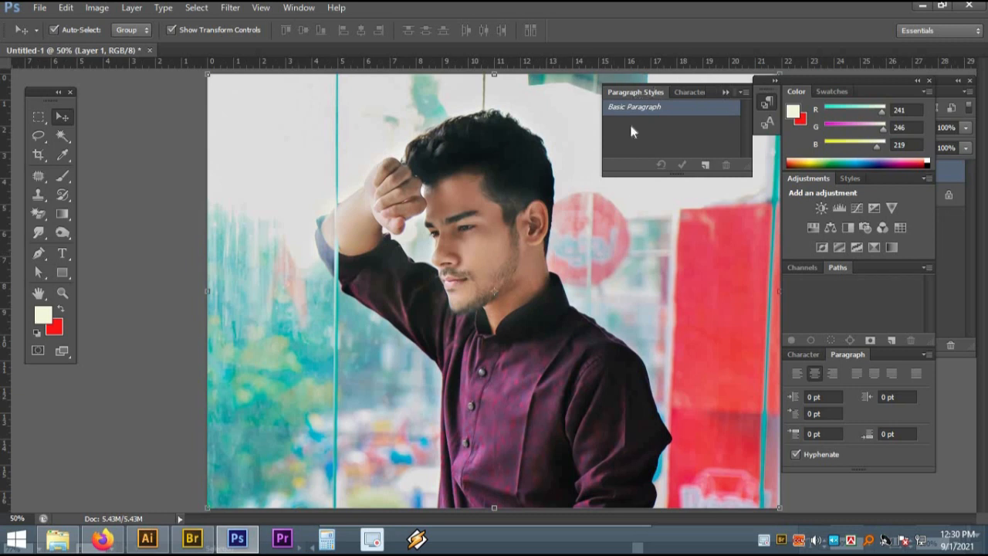
pyautogui.moveTo(633, 92); pyautogui.dragTo(635, 280)
pyautogui.moveTo(645, 93); pyautogui.dragTo(558, 159)
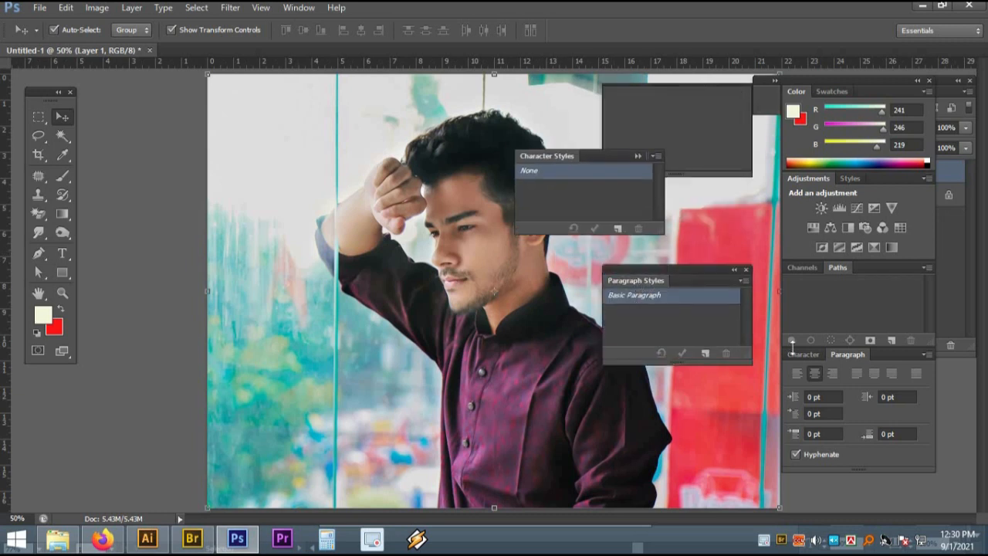
# - Bring the Character settings forward and close Character Styles, keeping only Paragraph Styles floating over the upper part of the photo
pyautogui.click(778, 360)
pyautogui.moveTo(696, 268); pyautogui.dragTo(624, 354)
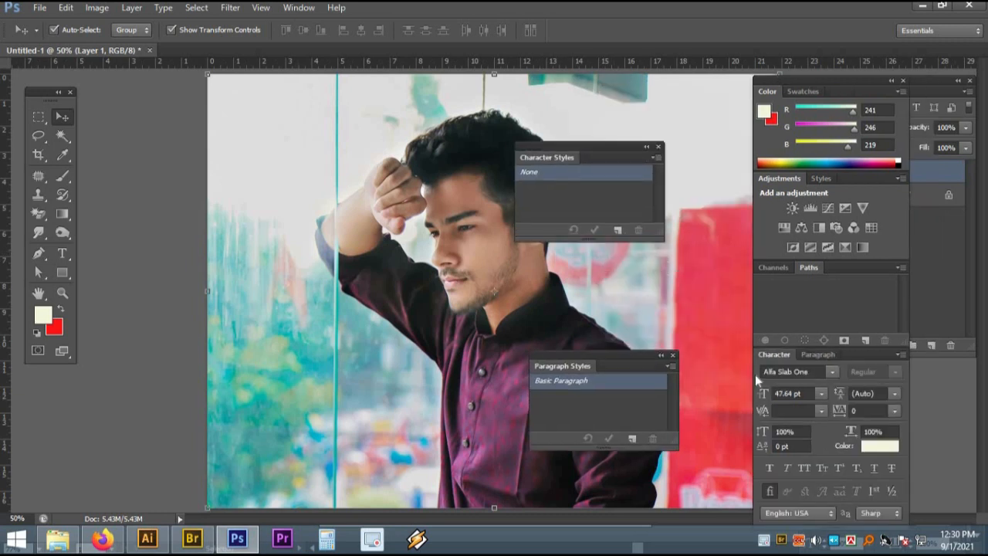
pyautogui.moveTo(586, 357); pyautogui.dragTo(612, 186)
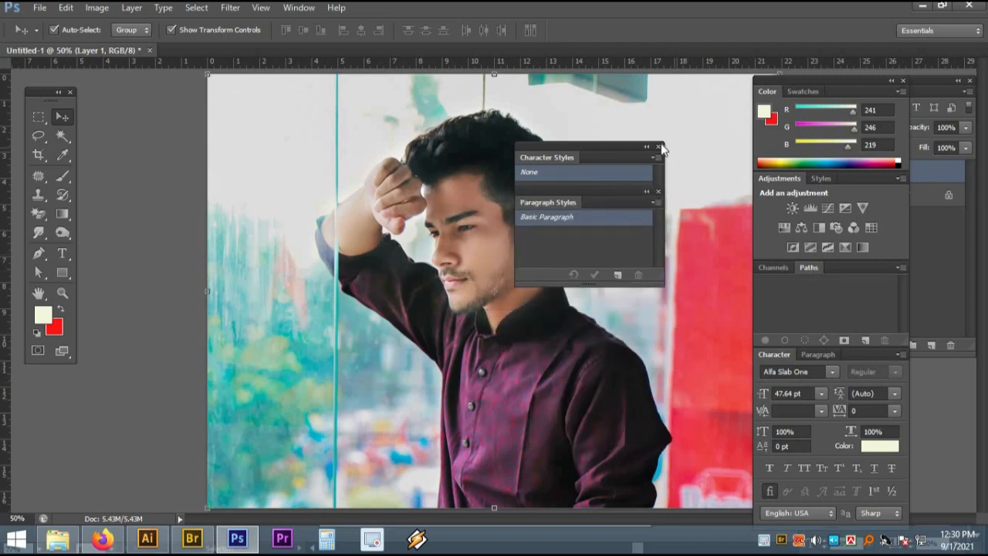
pyautogui.click(659, 146)
pyautogui.moveTo(627, 189); pyautogui.dragTo(681, 95)
# - View the photo zoomed out, zoomed in and at print size, and return to the 33.3% zoom level
pyautogui.click(298, 9)
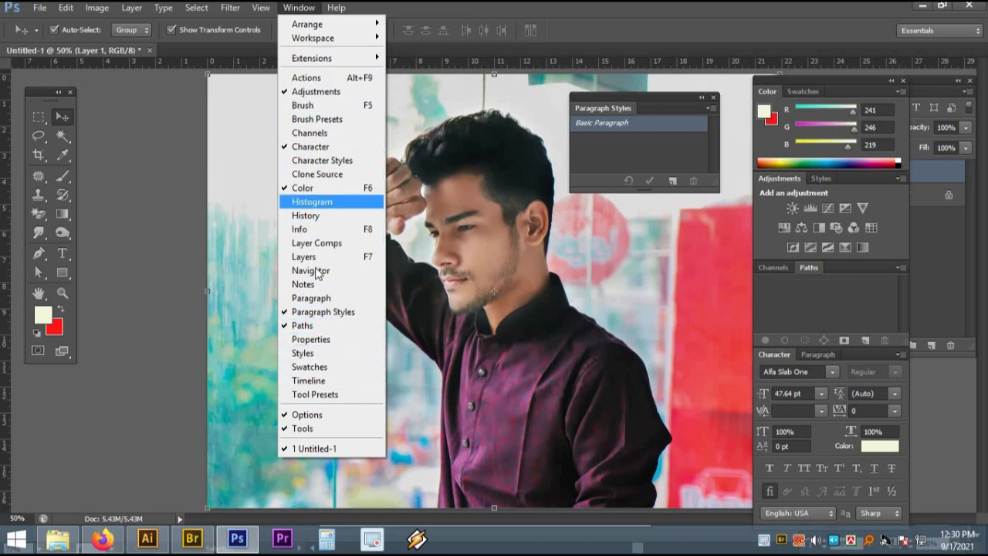
pyautogui.click(264, 12)
pyautogui.click(263, 10)
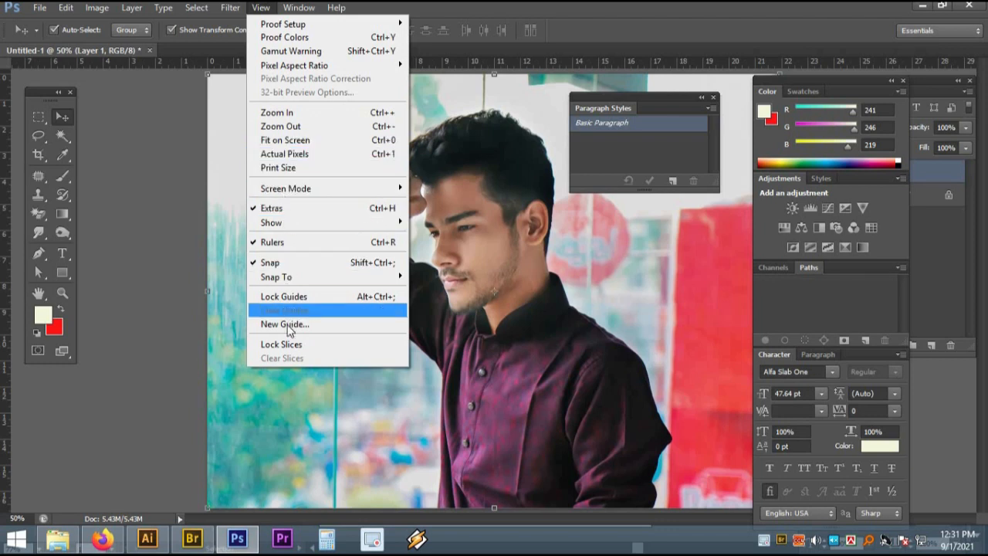
pyautogui.click(326, 126)
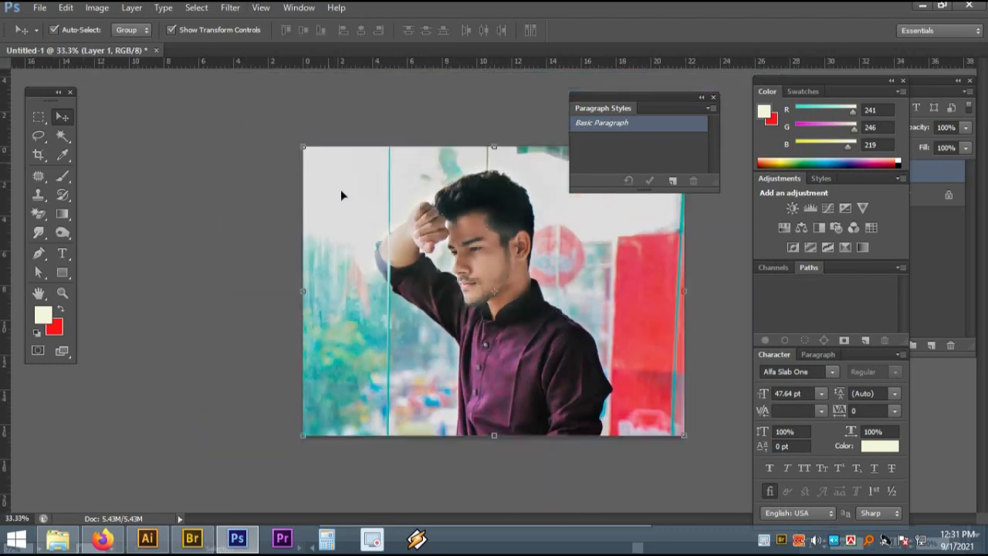
pyautogui.click(260, 8)
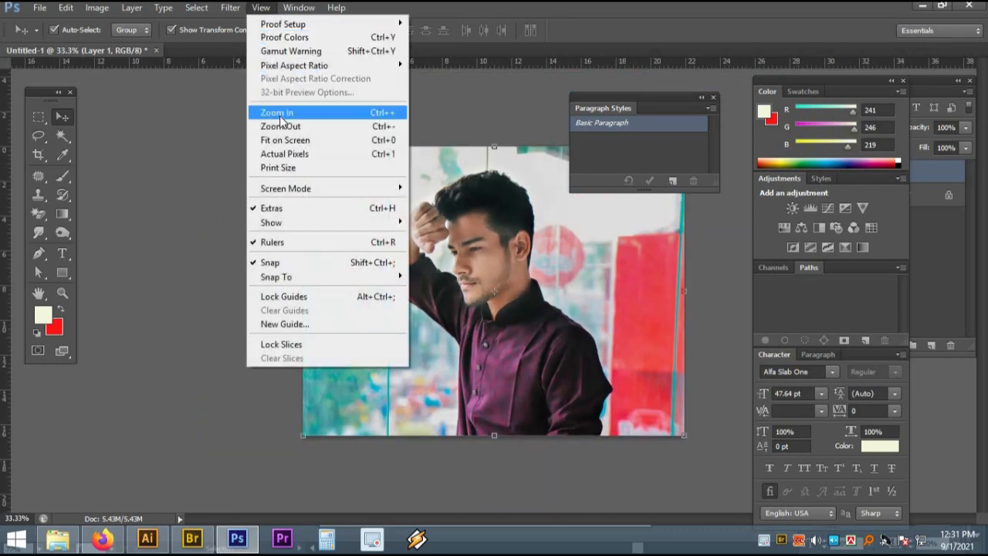
pyautogui.click(279, 114)
pyautogui.click(261, 8)
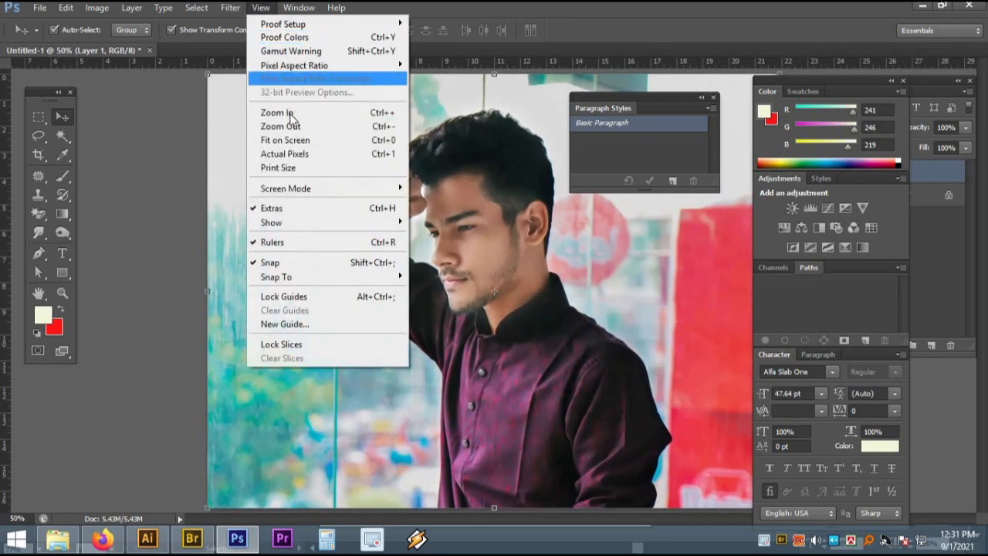
pyautogui.click(298, 170)
pyautogui.scroll(-3, 368, 272)
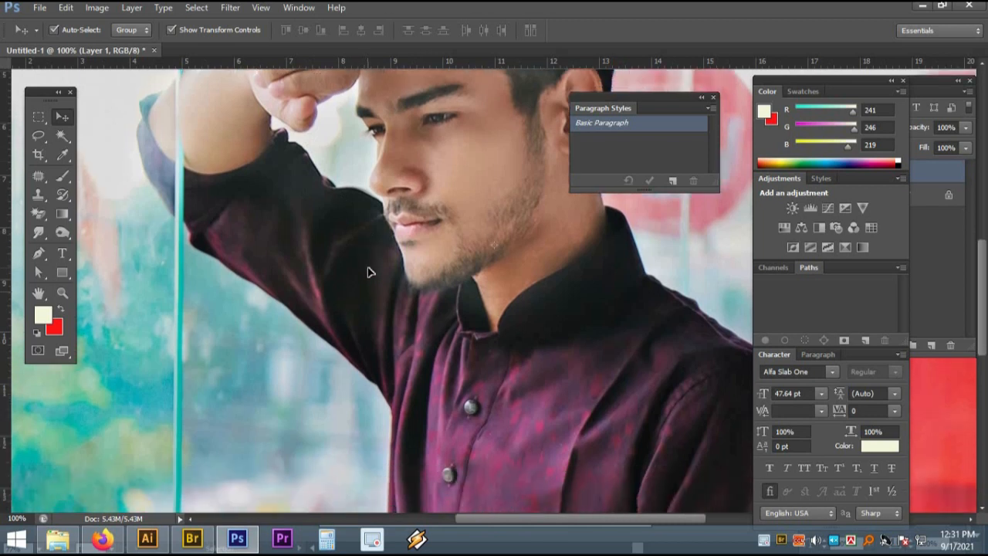
pyautogui.scroll(-3, 368, 272)
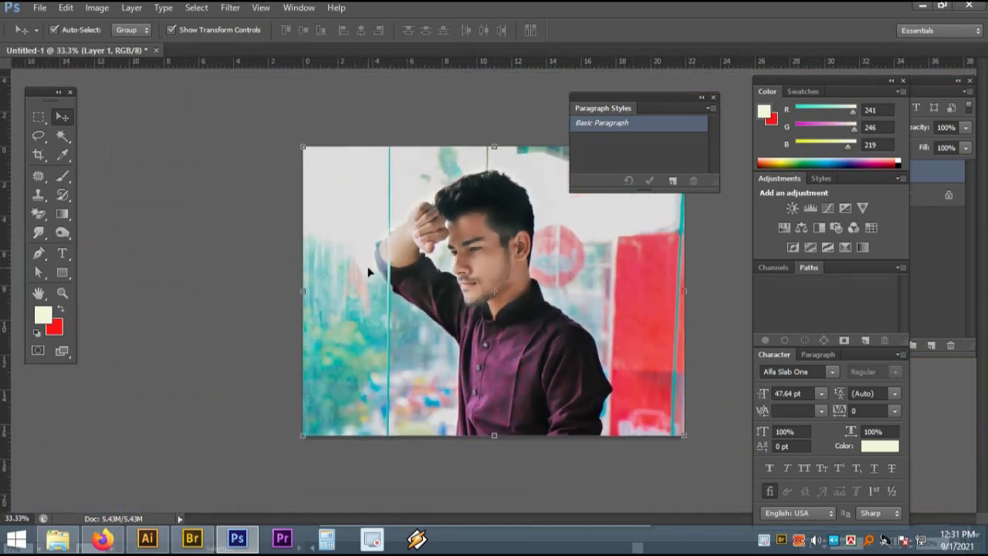
# - Apply the Diffuse stylize filter in Normal mode to the photo on Layer 1
pyautogui.click(231, 7)
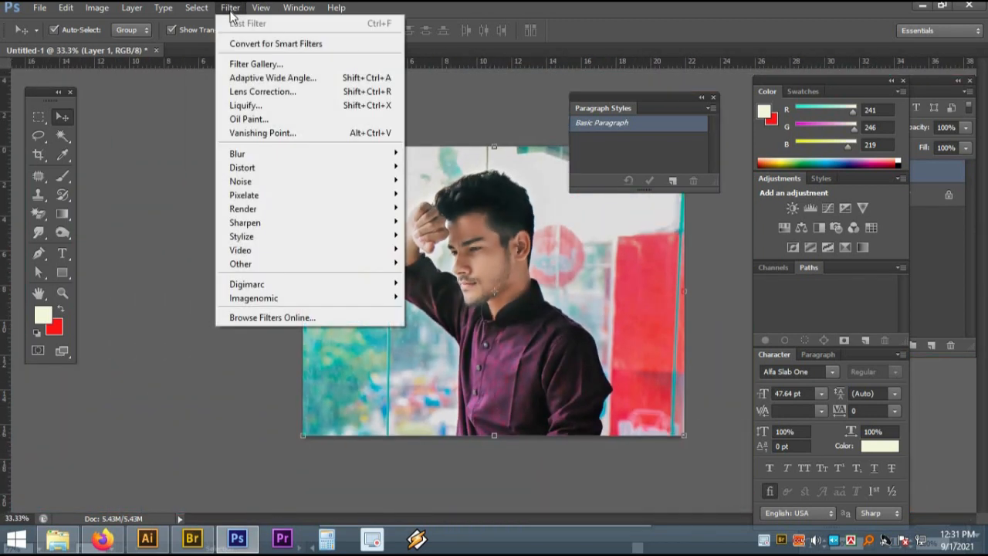
pyautogui.moveTo(244, 159)
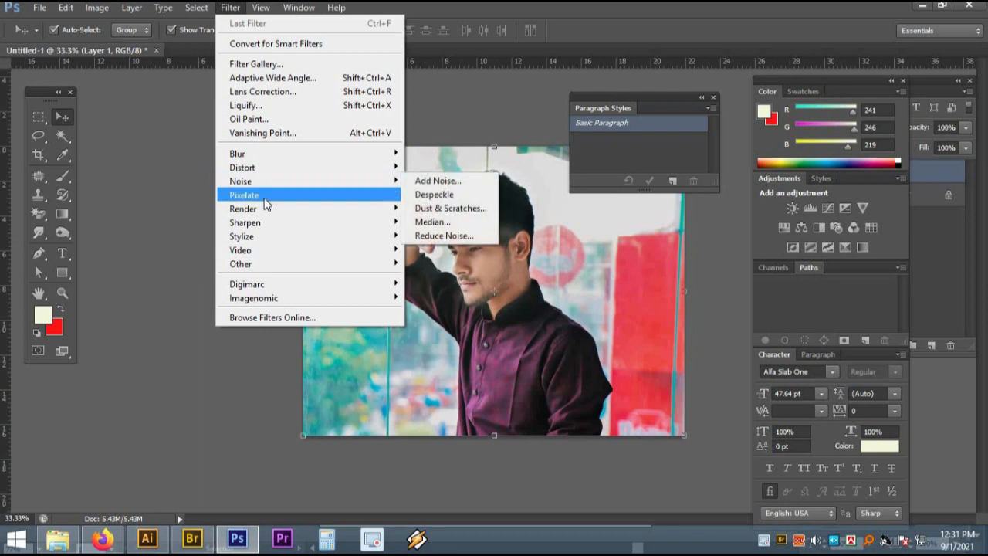
pyautogui.moveTo(267, 210)
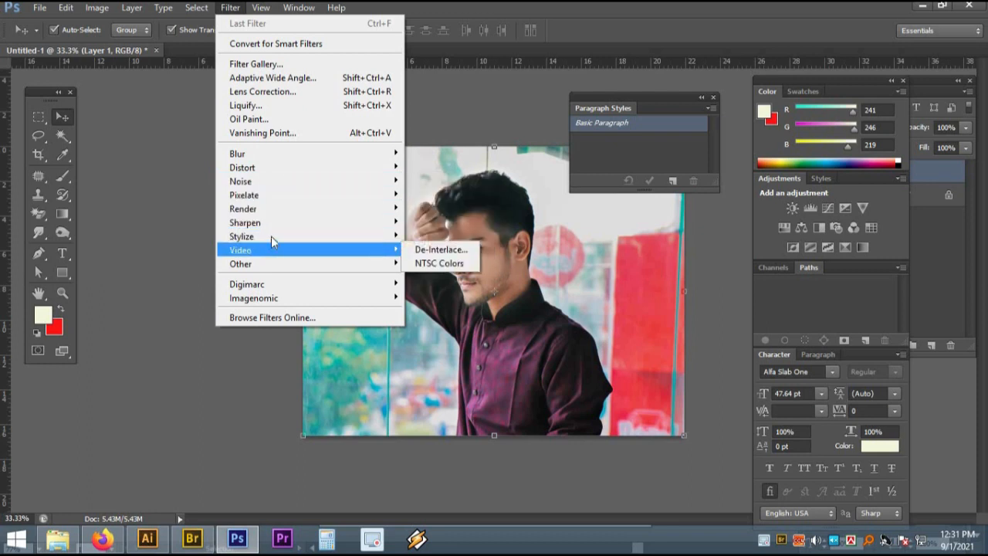
pyautogui.moveTo(271, 236)
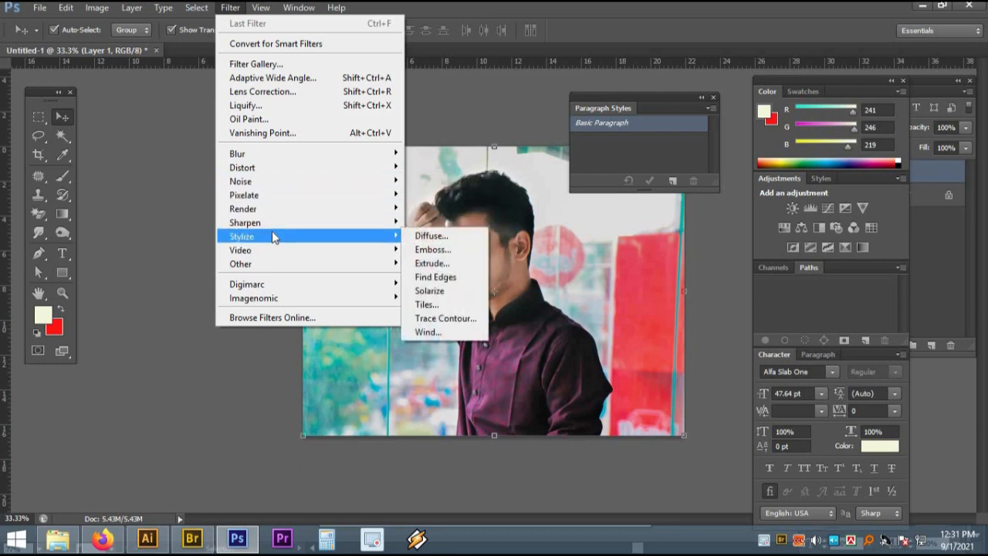
pyautogui.click(452, 239)
pyautogui.moveTo(442, 87); pyautogui.dragTo(449, 158)
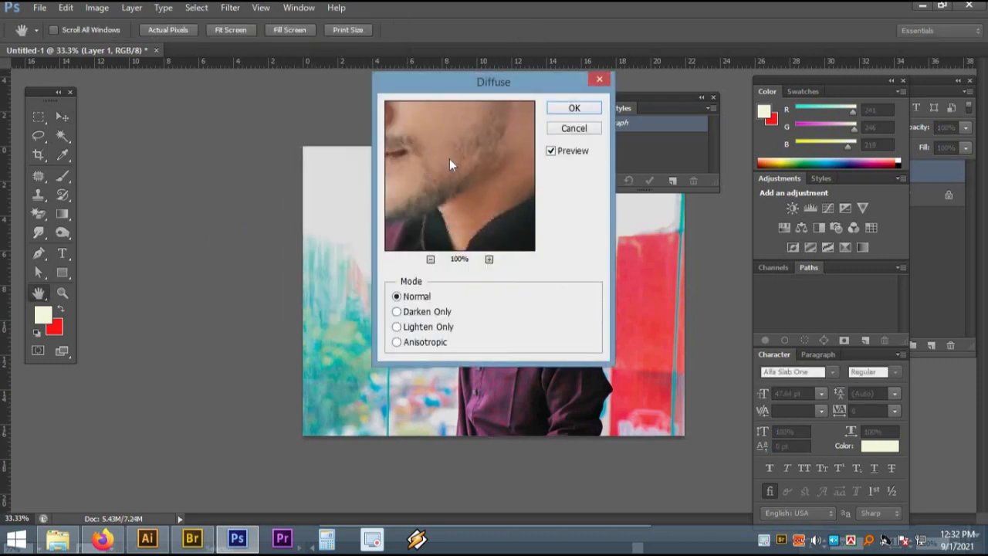
pyautogui.moveTo(497, 265); pyautogui.dragTo(511, 294)
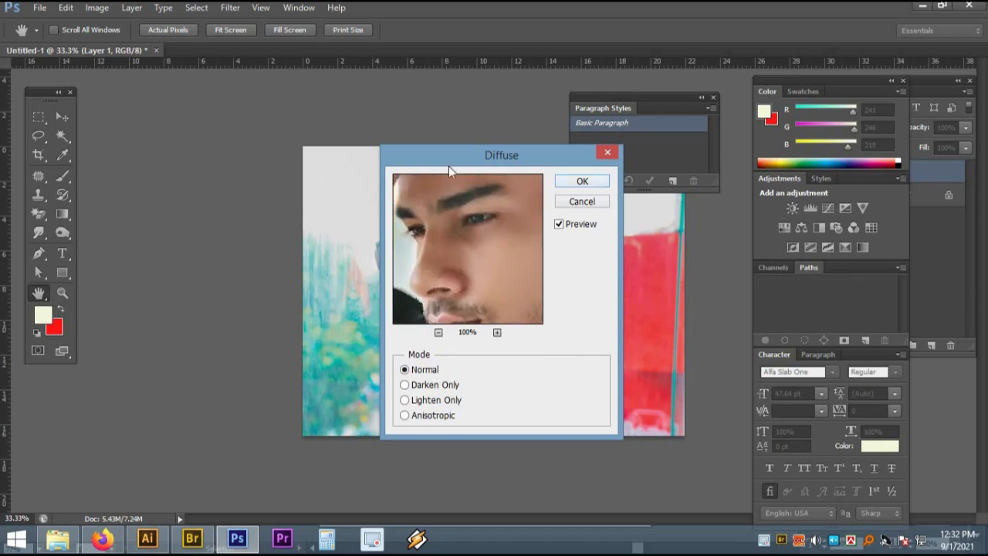
pyautogui.click(575, 183)
# - Preview a 20 px Field Blur together with a 68 px Tilt-Shift blur on the photo, and discard both
pyautogui.click(230, 8)
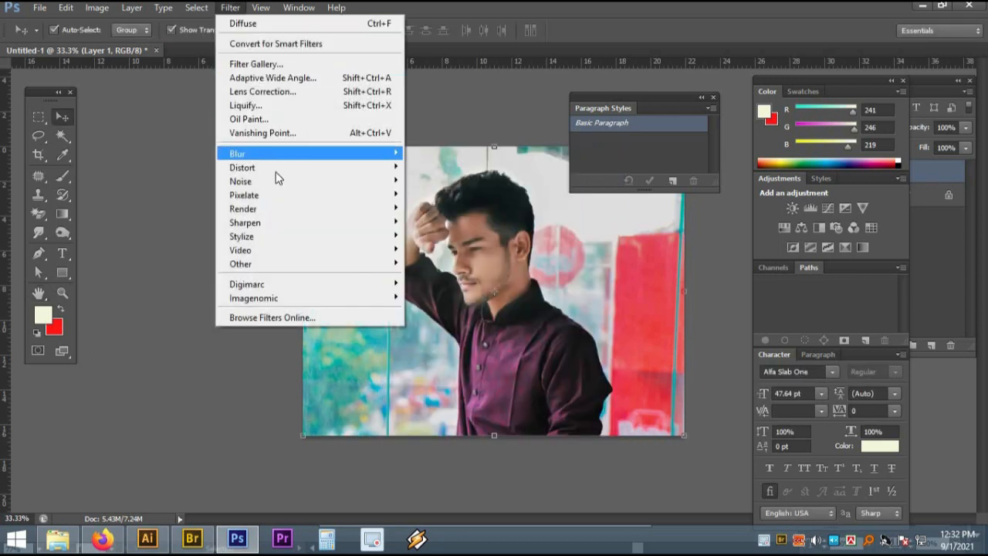
pyautogui.moveTo(278, 184)
pyautogui.moveTo(270, 155)
pyautogui.click(462, 152)
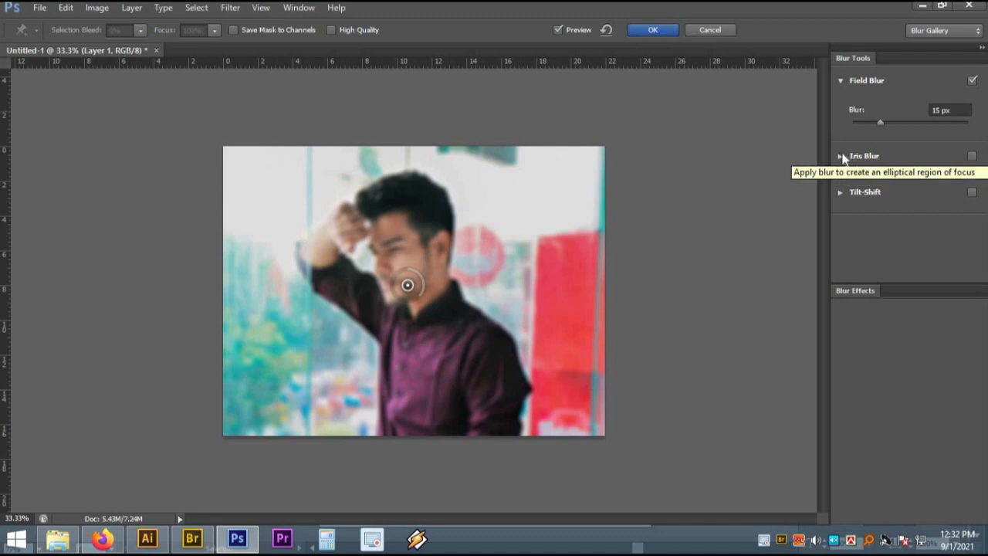
pyautogui.moveTo(879, 123)
pyautogui.mouseDown()
pyautogui.moveTo(900, 123)
pyautogui.moveTo(885, 129)
pyautogui.mouseUp()
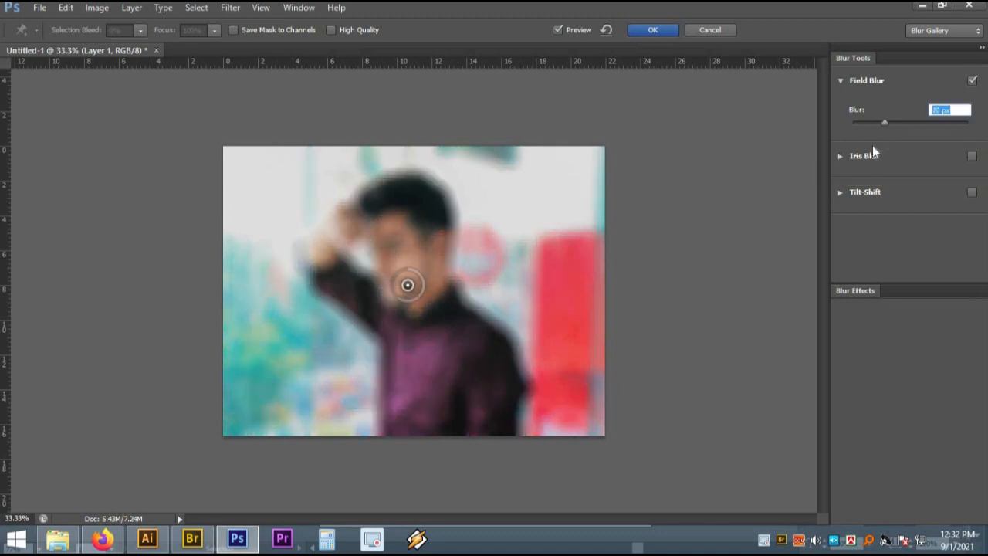
pyautogui.click(843, 193)
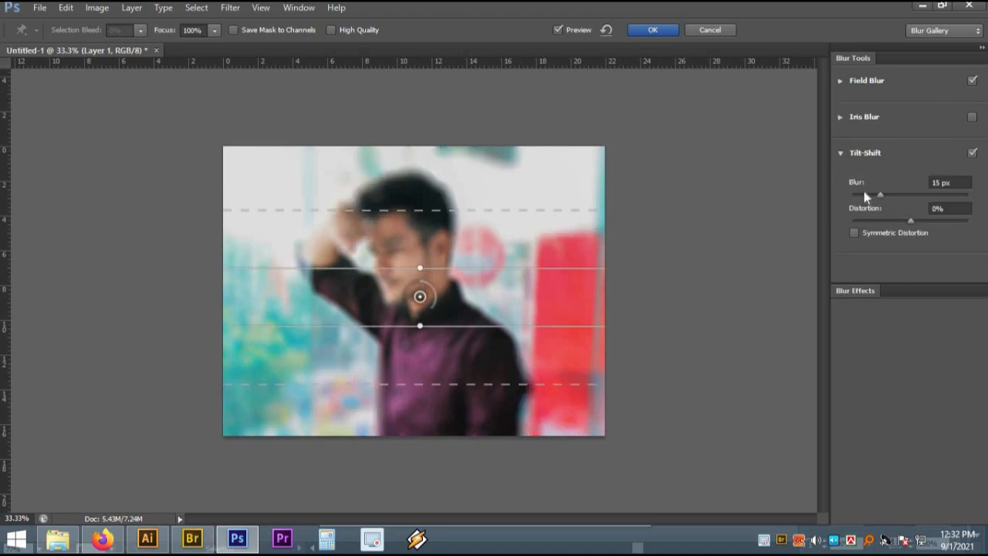
pyautogui.moveTo(884, 195); pyautogui.dragTo(908, 199)
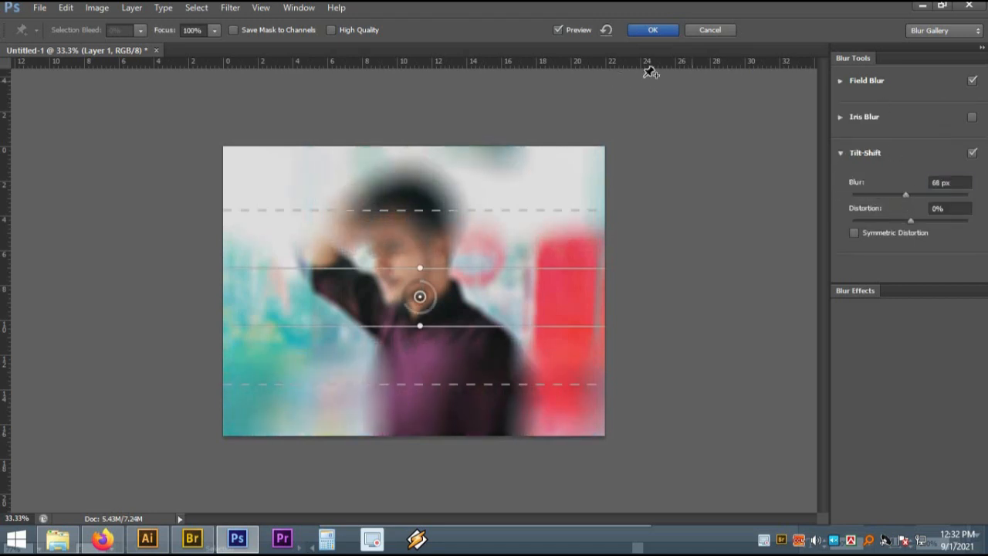
pyautogui.click(708, 30)
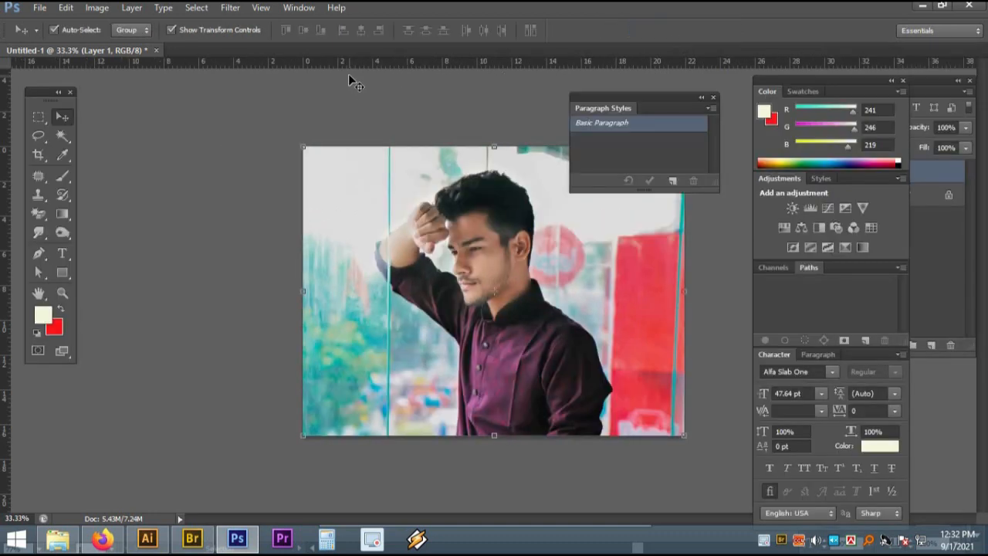
# - Close the floating Paragraph Styles panel and move the Color and Adjustments panel group so it uncovers the Layers panel
pyautogui.click(198, 8)
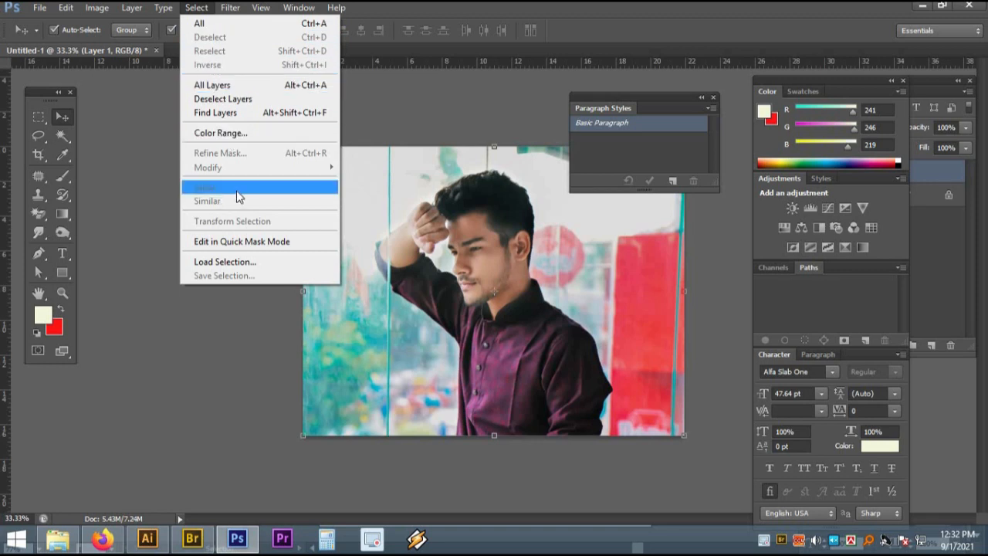
pyautogui.moveTo(632, 98); pyautogui.dragTo(563, 97)
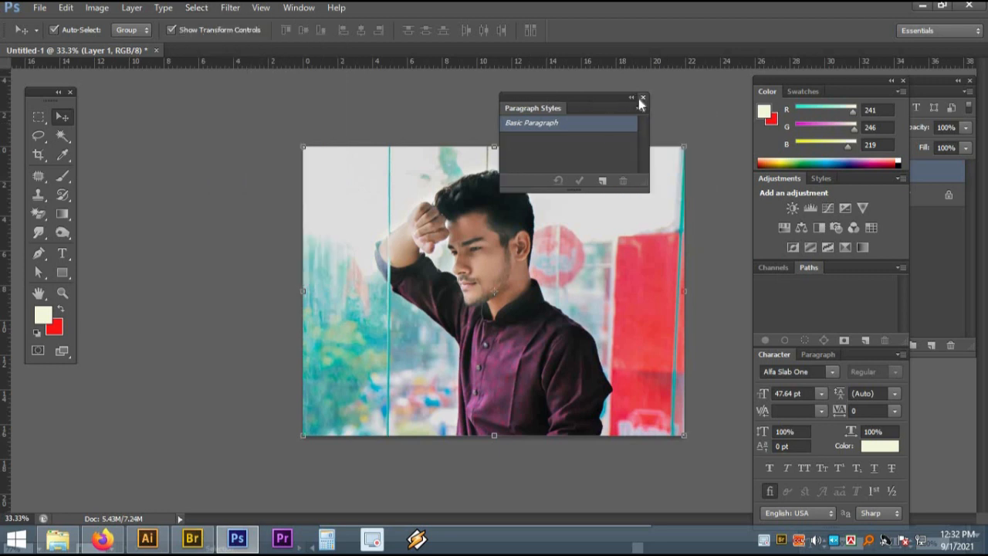
pyautogui.moveTo(765, 81); pyautogui.dragTo(698, 80)
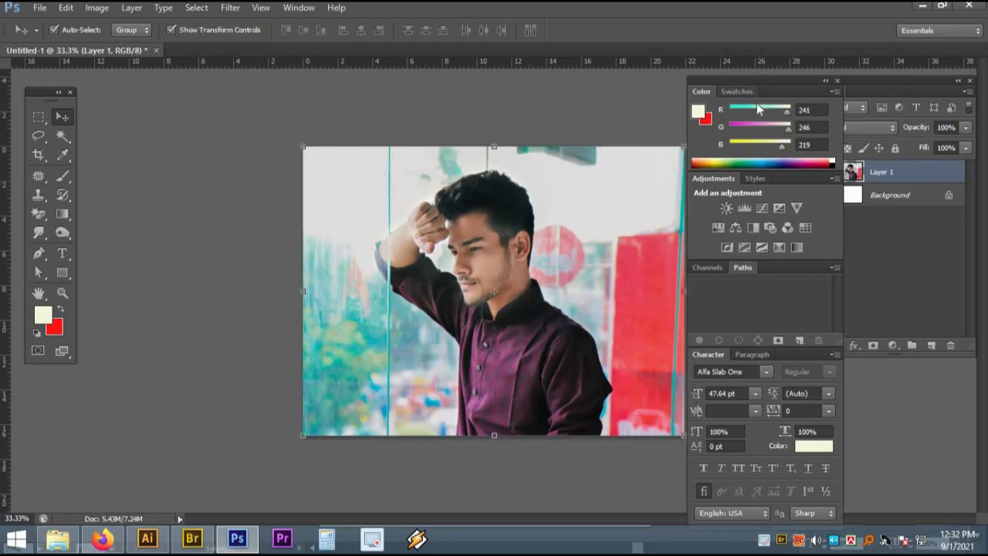
# - Convert the locked Background into a regular layer with the default settings, and make Layer 1 active again
pyautogui.click(903, 203)
pyautogui.doubleClick(866, 203)
pyautogui.click(697, 181)
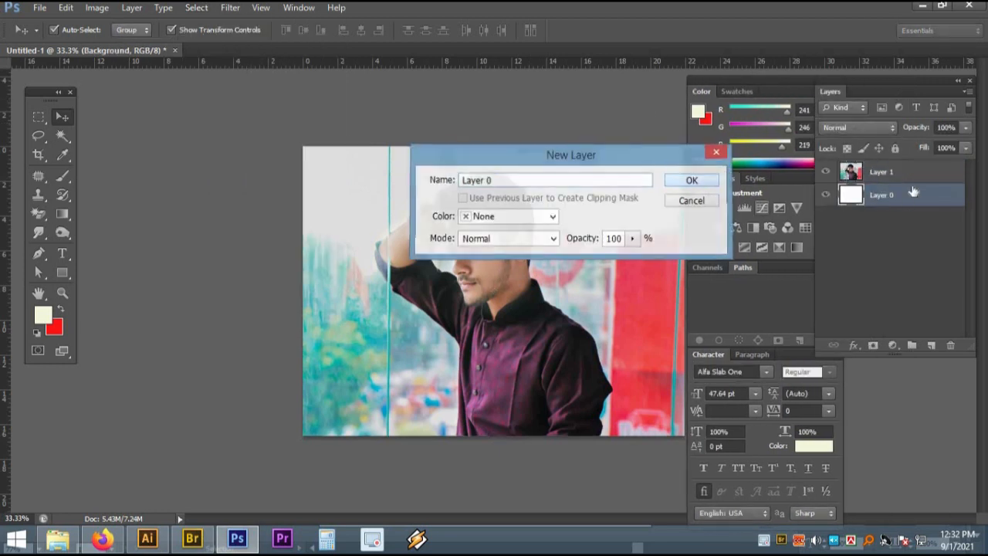
pyautogui.click(871, 173)
# - Select the sampled colors of the photo with Color Range at a Fuzziness of 84
pyautogui.click(198, 9)
pyautogui.click(231, 133)
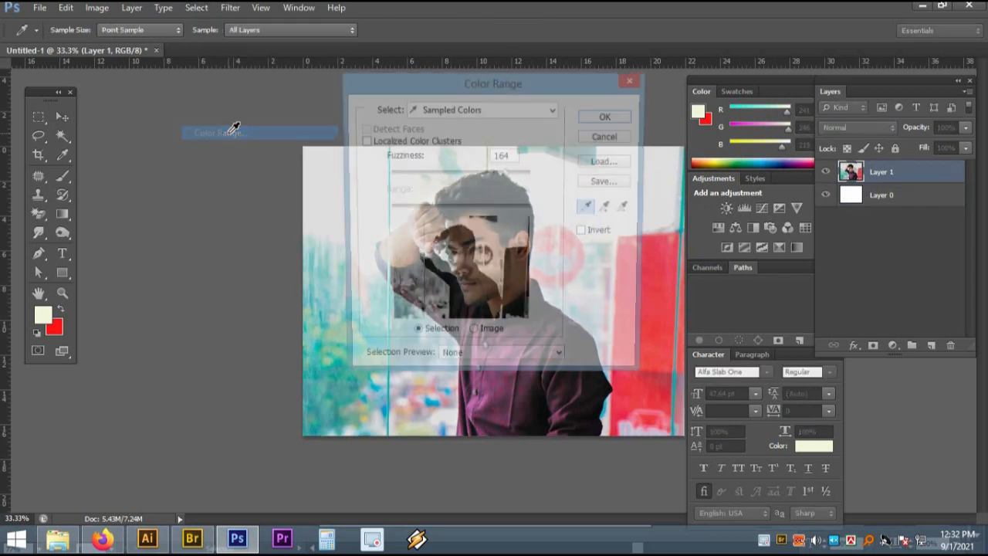
pyautogui.moveTo(445, 93); pyautogui.dragTo(239, 124)
pyautogui.moveTo(281, 202); pyautogui.dragTo(242, 205)
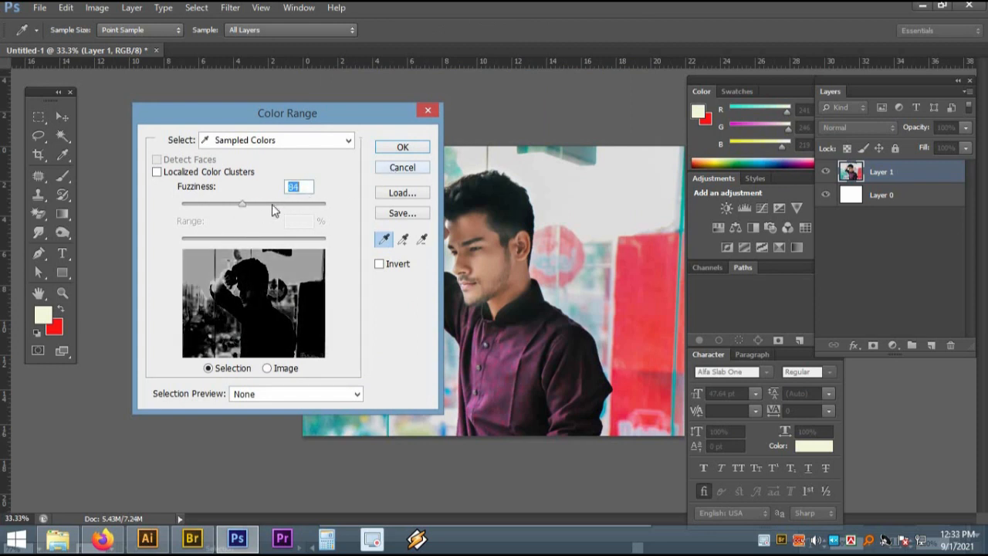
pyautogui.click(388, 148)
pyautogui.press('v')
pyautogui.click(163, 8)
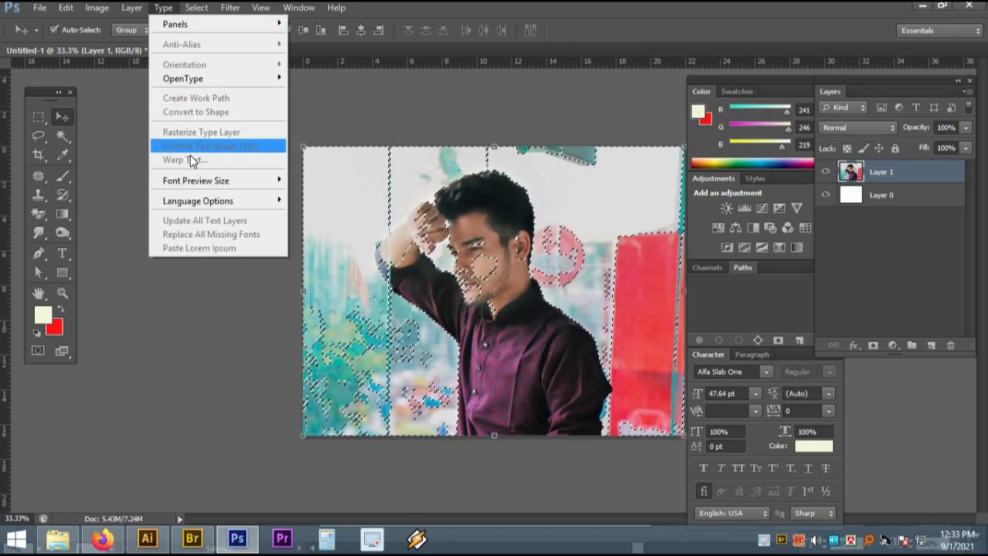
pyautogui.click(108, 152)
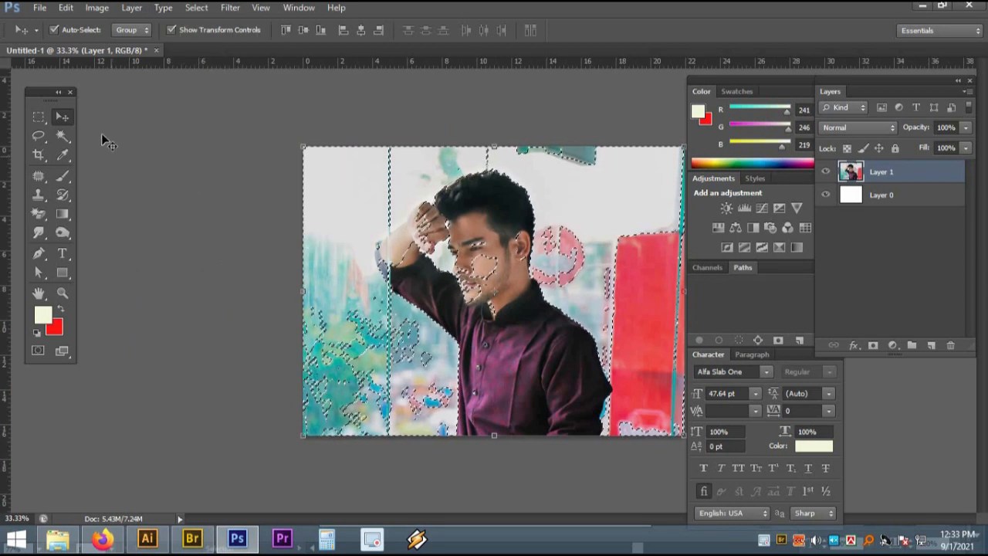
pyautogui.click(164, 9)
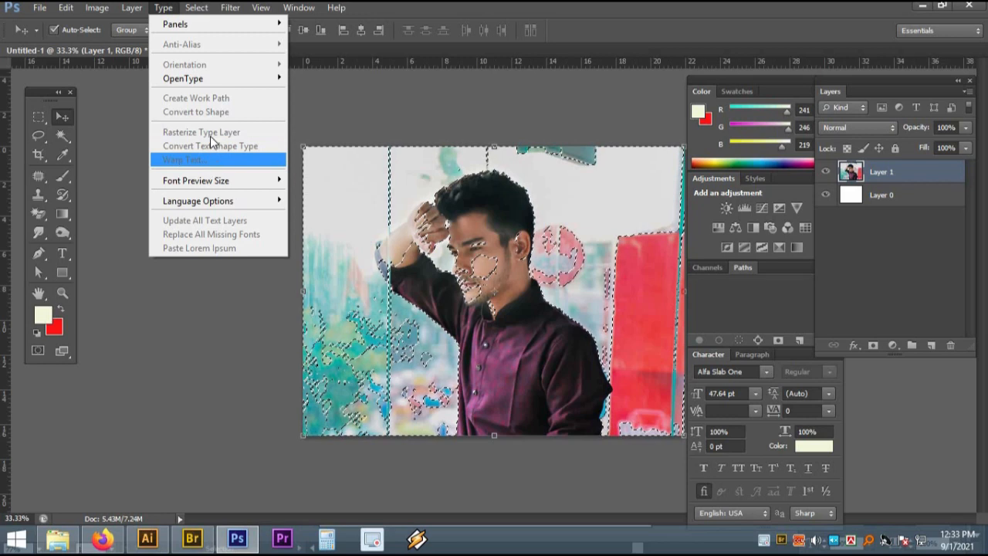
pyautogui.moveTo(207, 81)
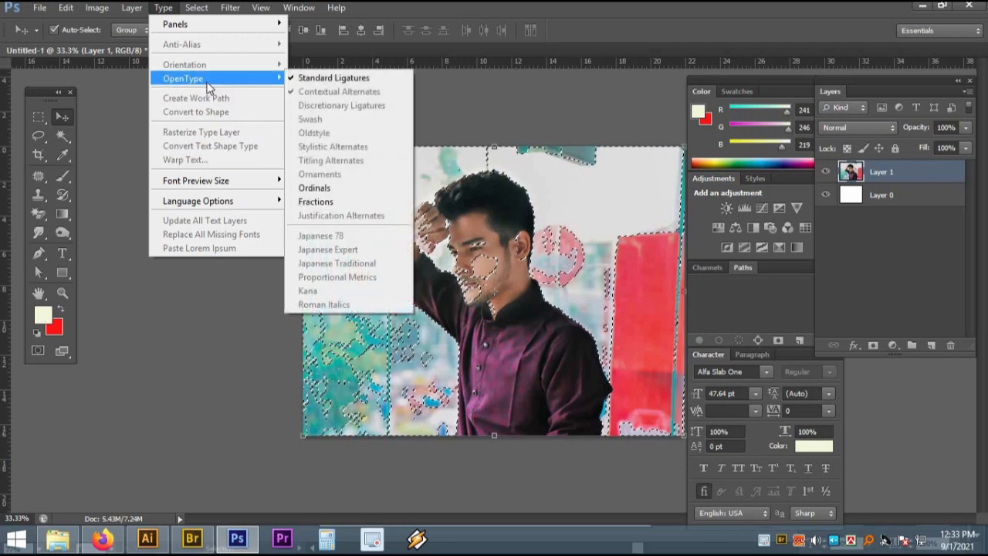
pyautogui.click(463, 227)
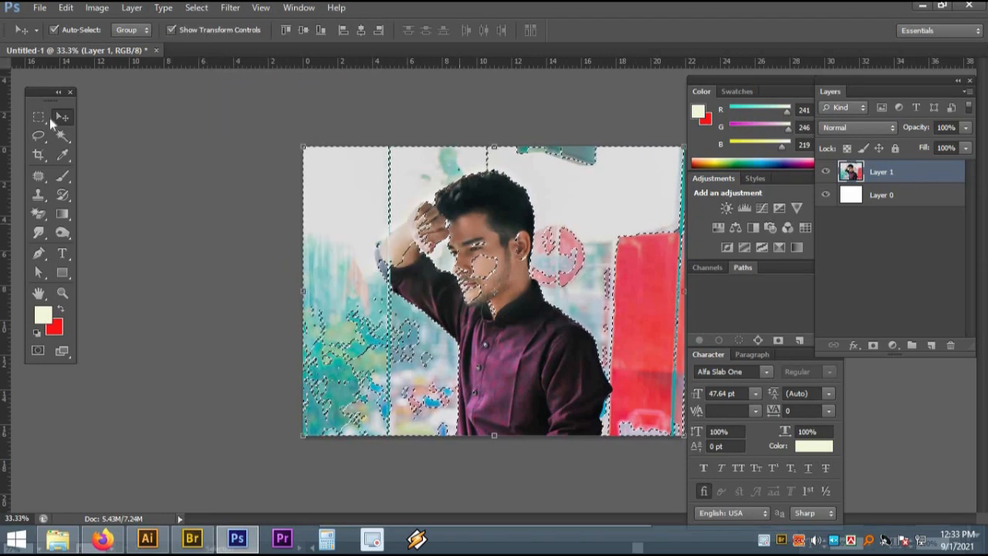
# - Clear the color-range selection with the Rectangular Marquee tool and return to the Move tool
pyautogui.click(35, 119)
pyautogui.click(366, 213)
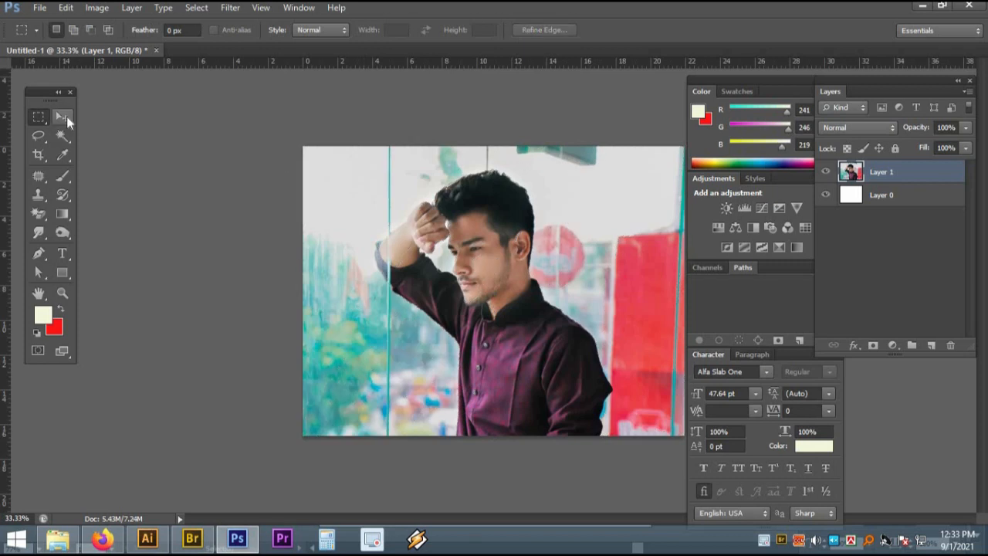
pyautogui.click(65, 118)
pyautogui.click(133, 9)
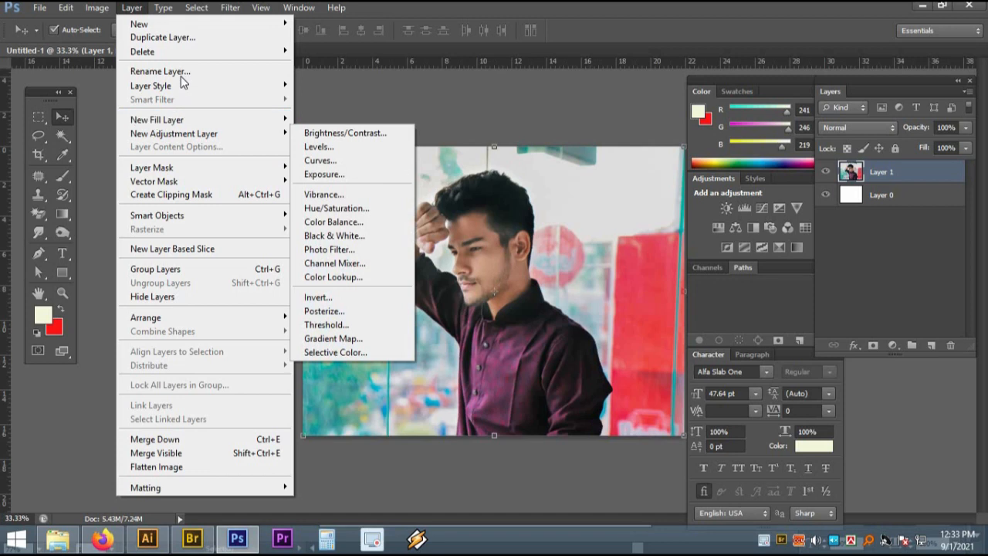
pyautogui.click(371, 110)
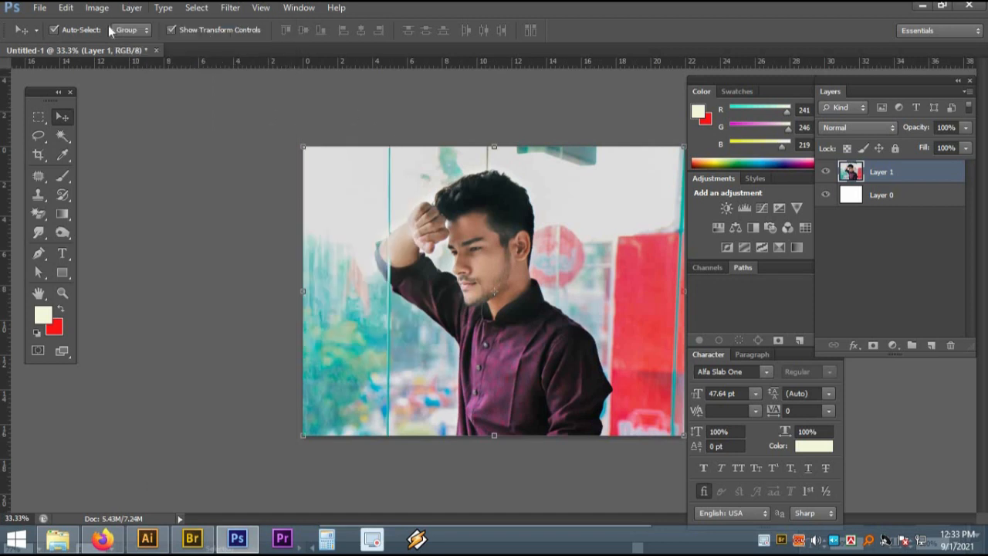
# - Convert the document to Grayscale mode without merging its layers
pyautogui.click(98, 8)
pyautogui.moveTo(113, 27)
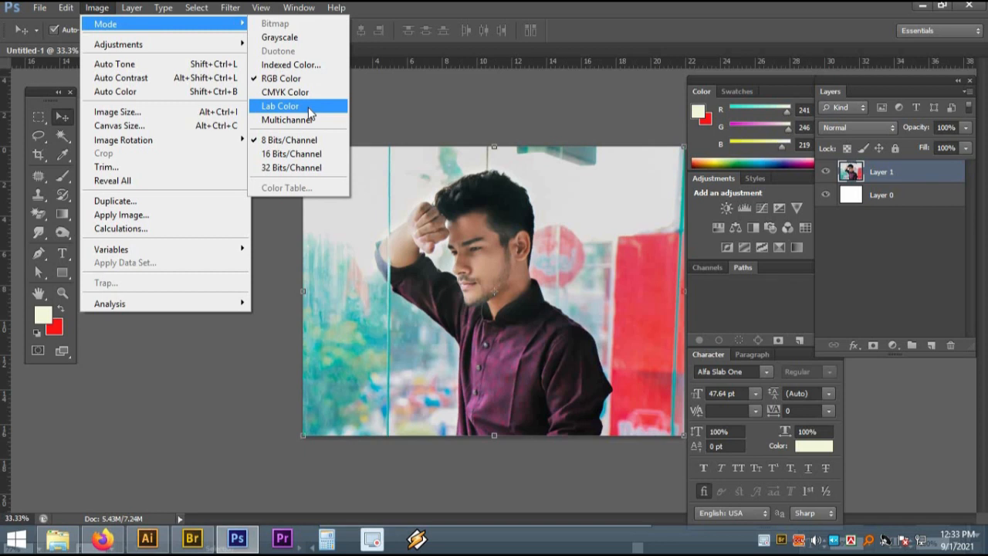
pyautogui.click(299, 40)
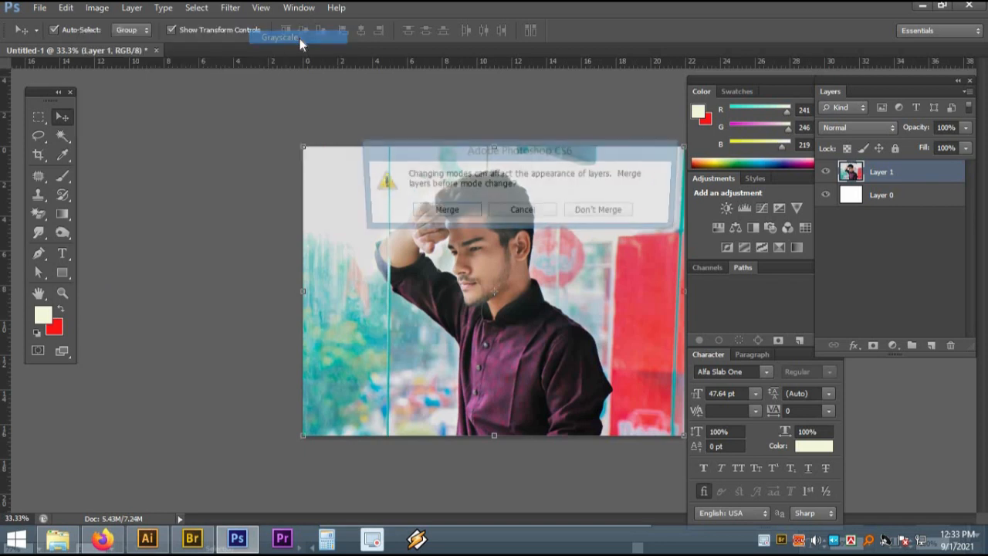
pyautogui.click(595, 213)
pyautogui.click(436, 228)
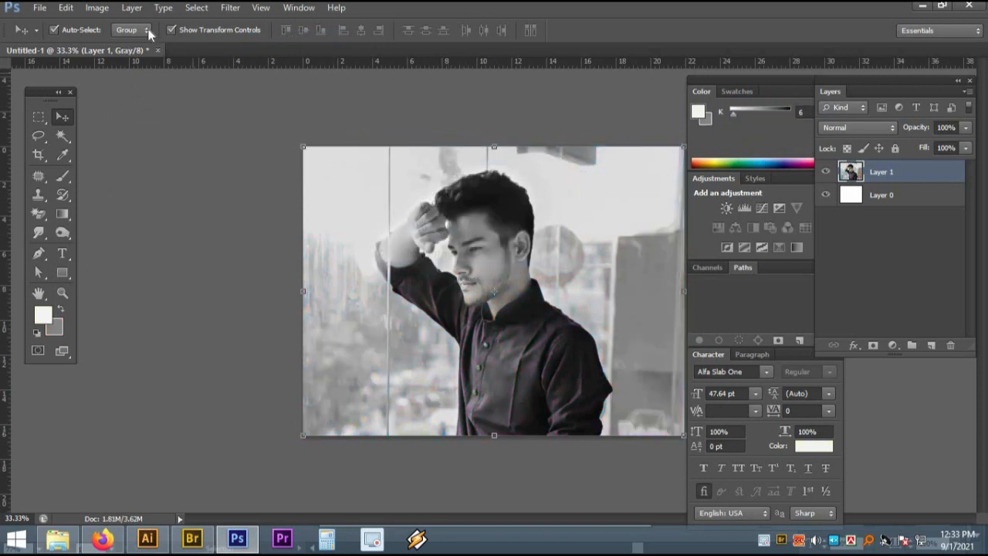
# - Convert the grayscale document to RGB Color mode, merging its layers into one
pyautogui.click(97, 8)
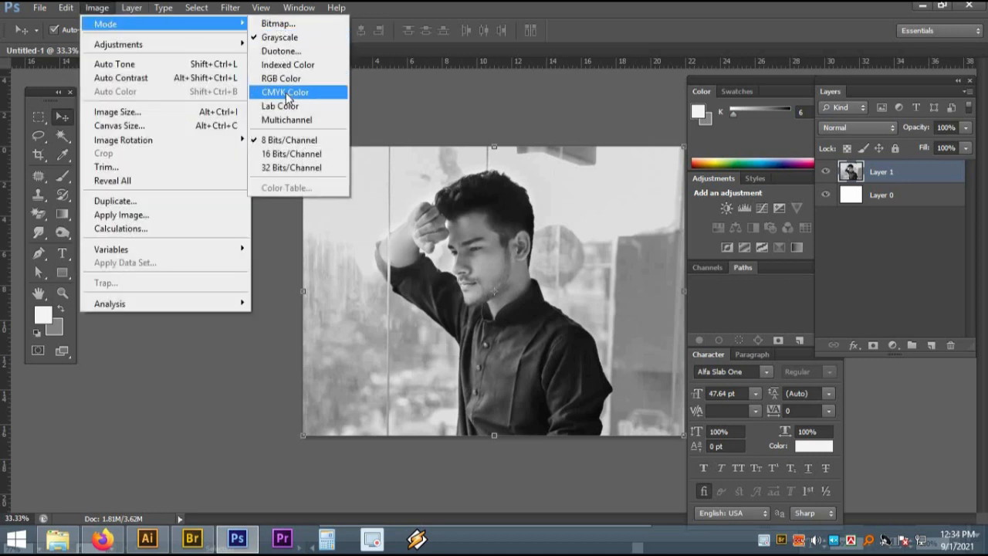
pyautogui.click(344, 125)
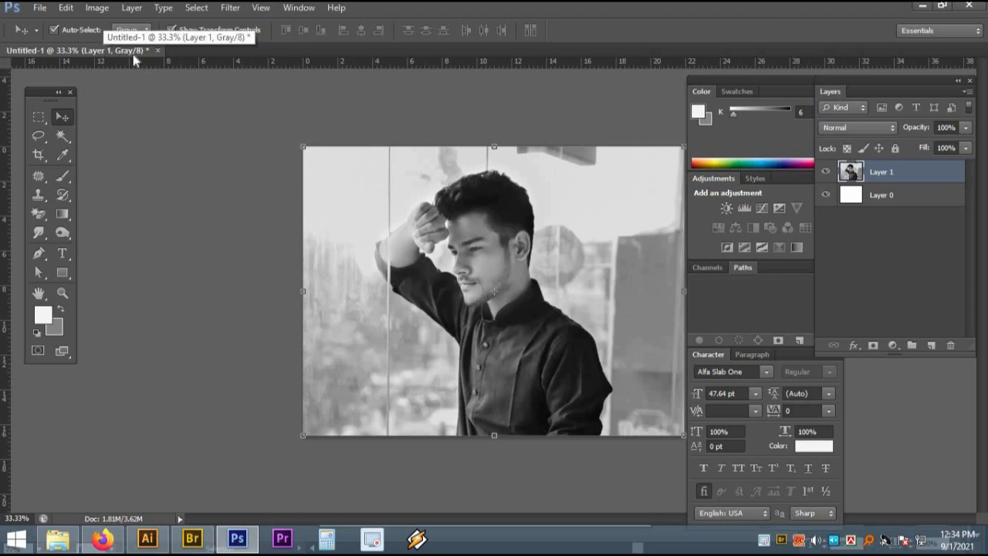
pyautogui.click(96, 8)
pyautogui.moveTo(109, 24)
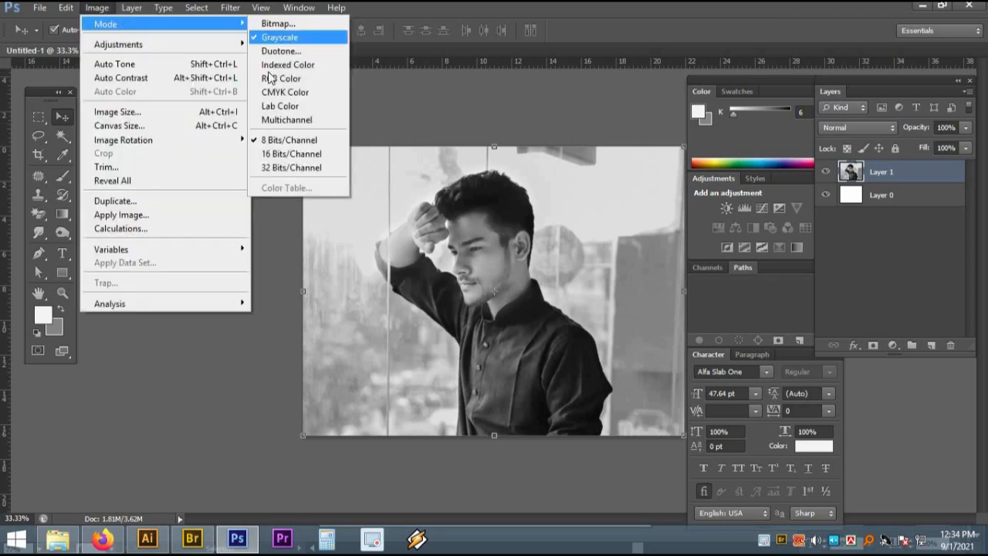
pyautogui.click(278, 78)
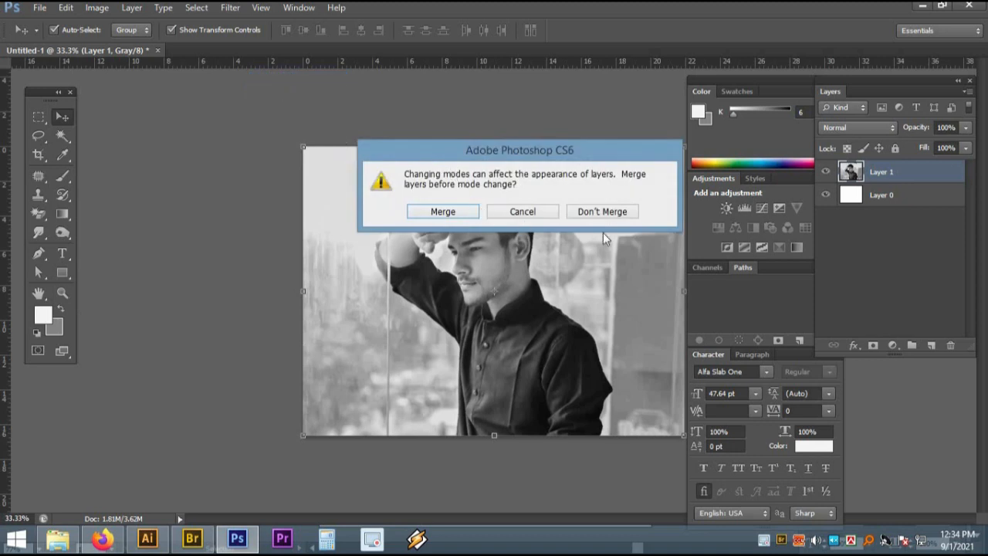
pyautogui.click(440, 213)
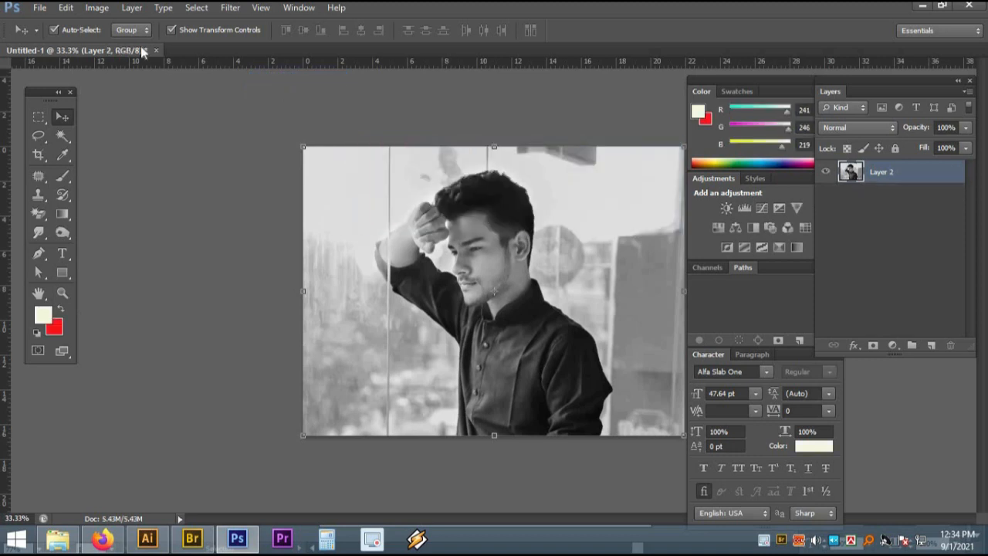
# - Convert the merged document to CMYK Color mode
pyautogui.click(97, 8)
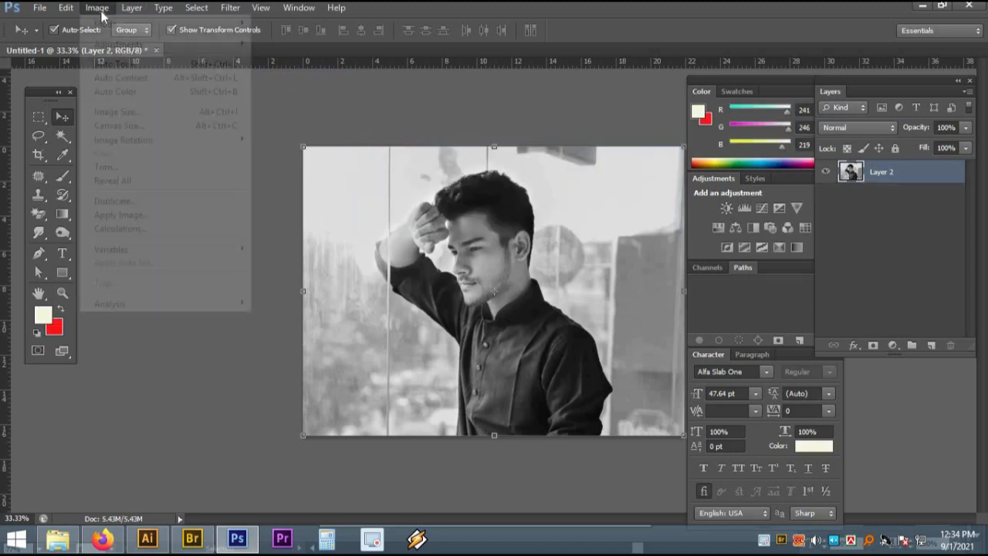
pyautogui.click(339, 145)
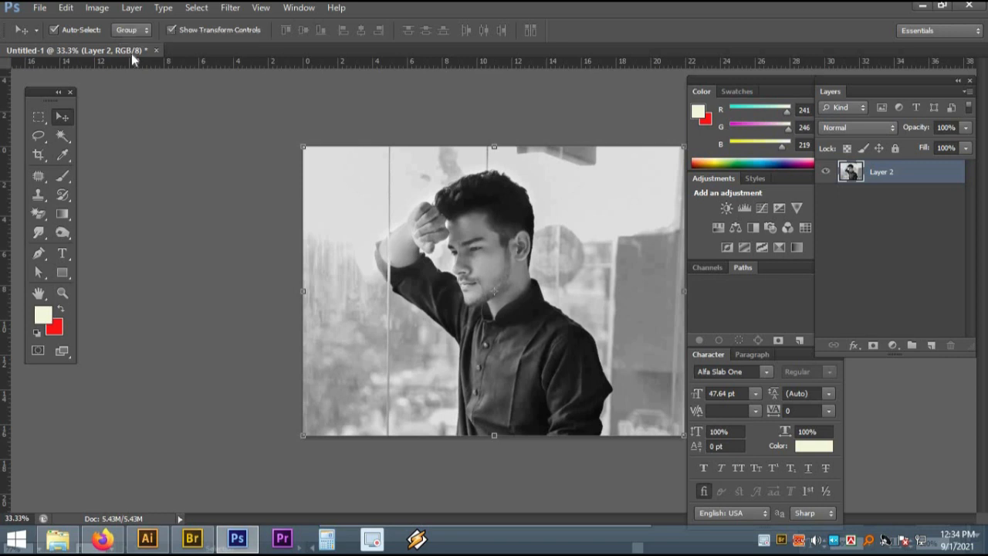
pyautogui.click(96, 10)
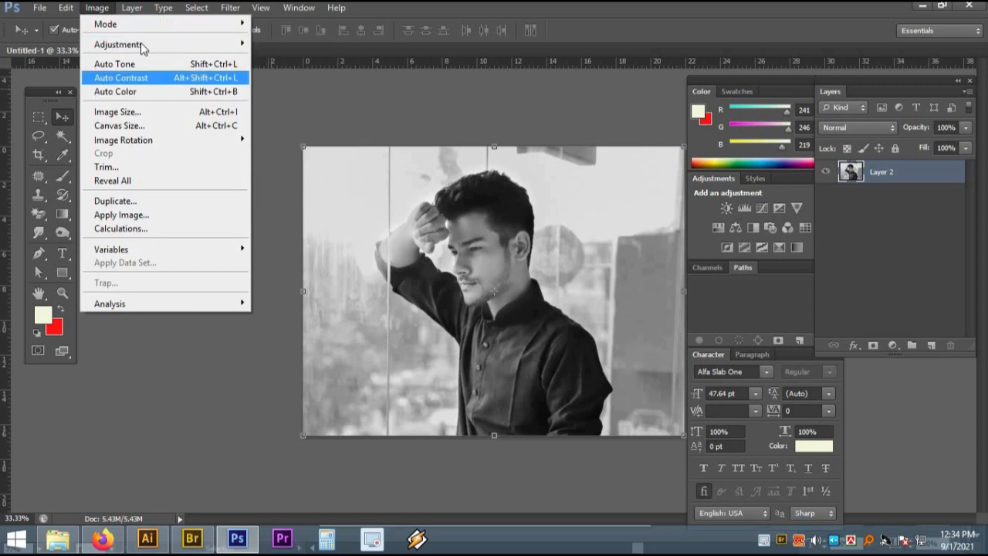
pyautogui.moveTo(126, 27)
pyautogui.click(271, 93)
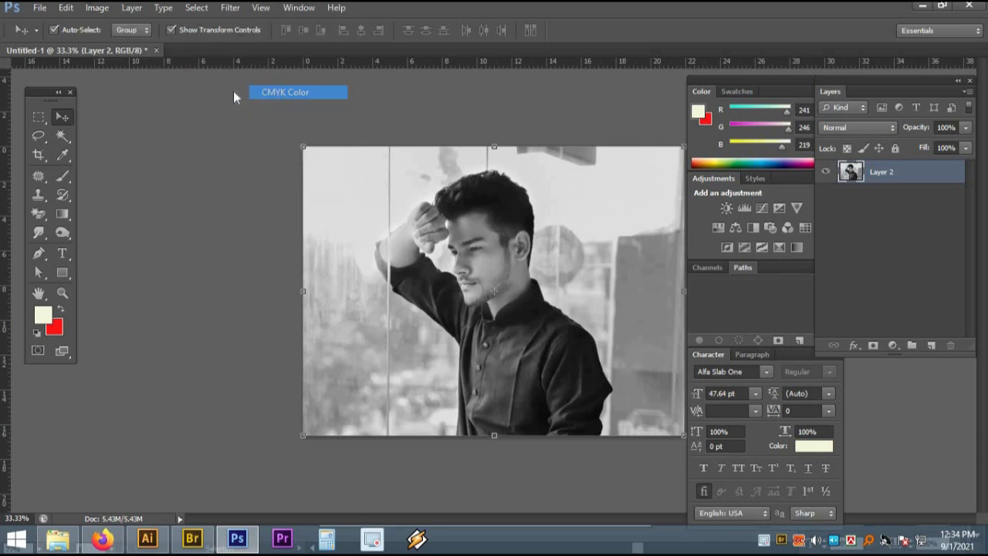
pyautogui.click(486, 229)
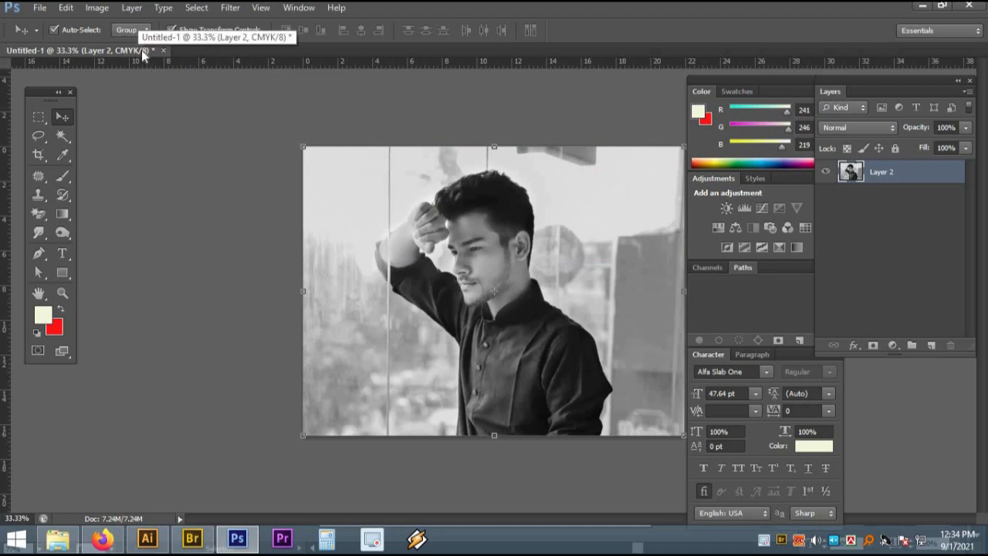
# - Convert the black-and-white portrait document from CMYK to RGB Color mode
pyautogui.click(100, 9)
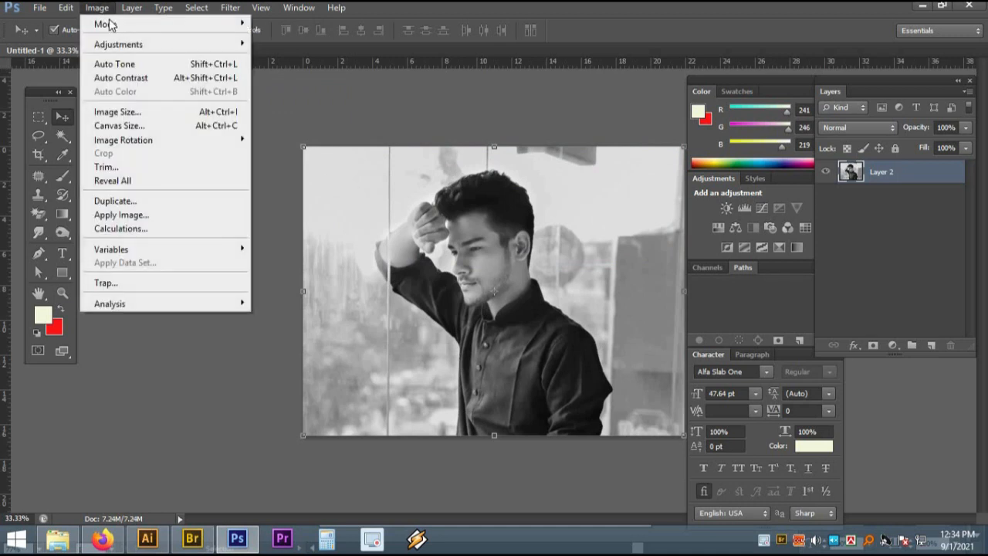
pyautogui.moveTo(115, 27)
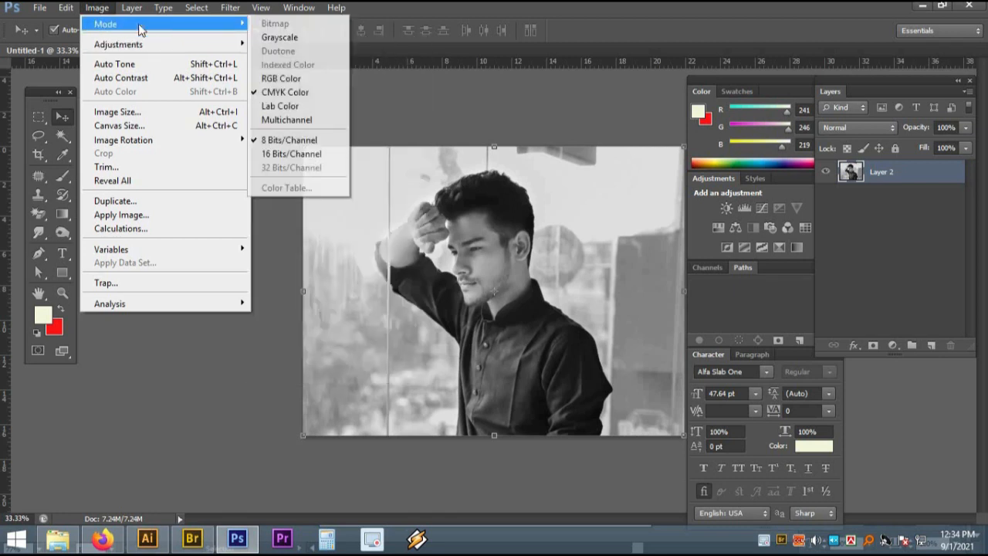
pyautogui.click(295, 81)
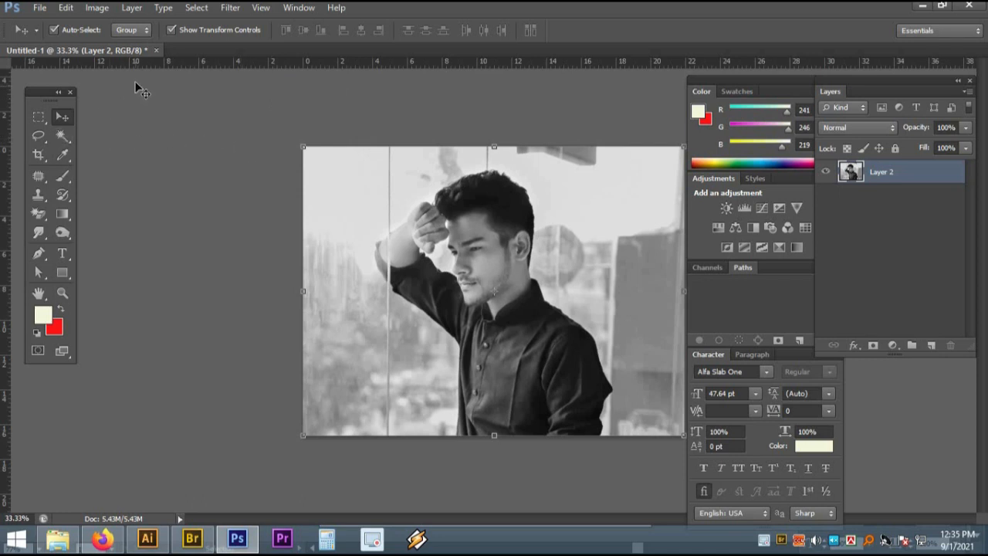
# - Close the Untitled-1 document without saving and open the landscape bridal JPG starting with 238482188 from the Downloads folder
pyautogui.click(155, 50)
pyautogui.click(496, 213)
pyautogui.hotkey('ctrl', 'o')
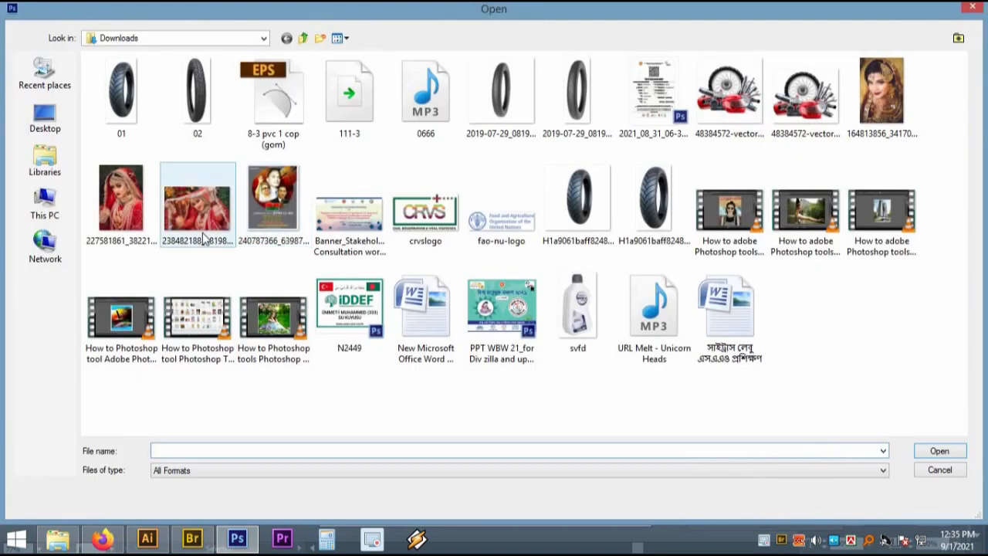
pyautogui.click(185, 213)
pyautogui.doubleClick(185, 213)
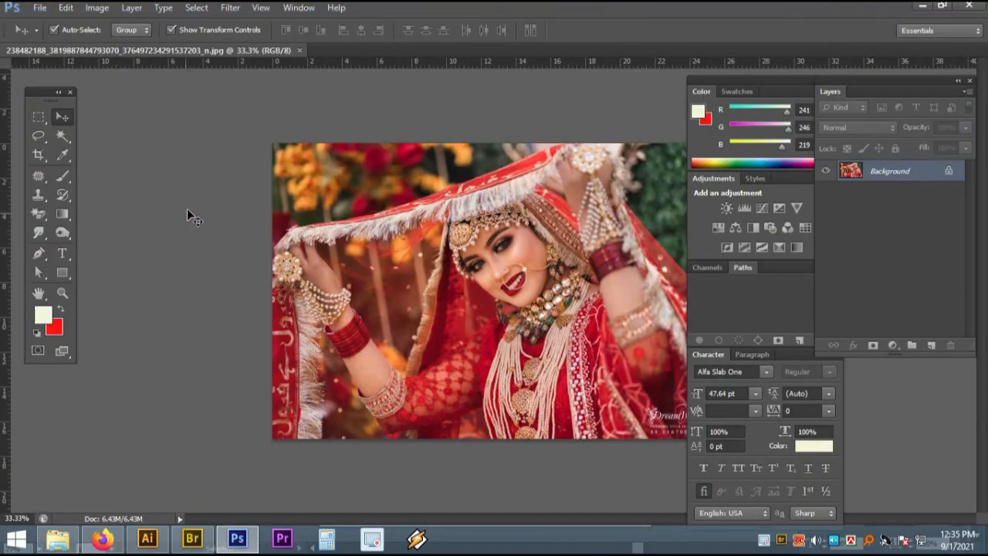
# - Close the landscape bridal photo and open the upright bridal JPG starting with 227581861 from the Downloads folder
pyautogui.click(302, 52)
pyautogui.doubleClick(243, 134)
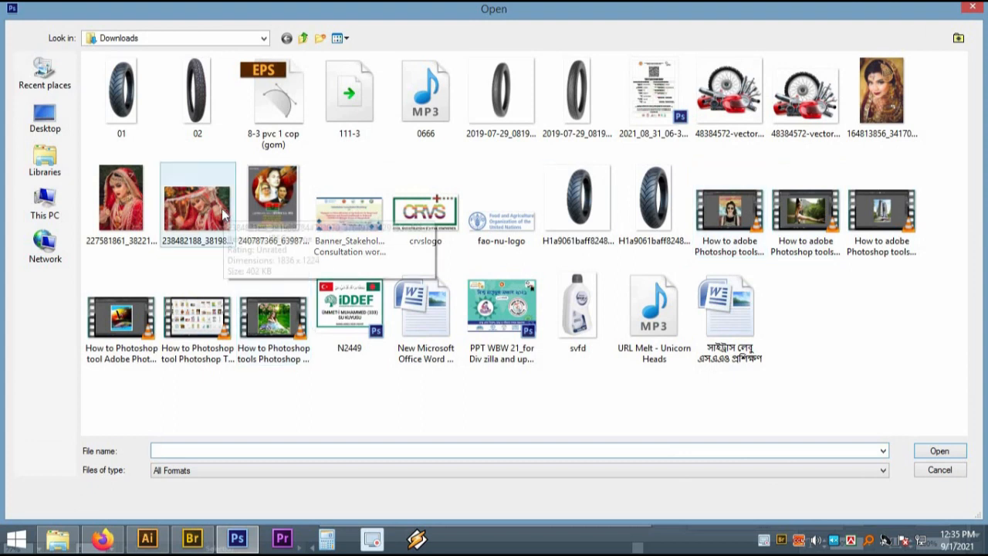
pyautogui.doubleClick(121, 200)
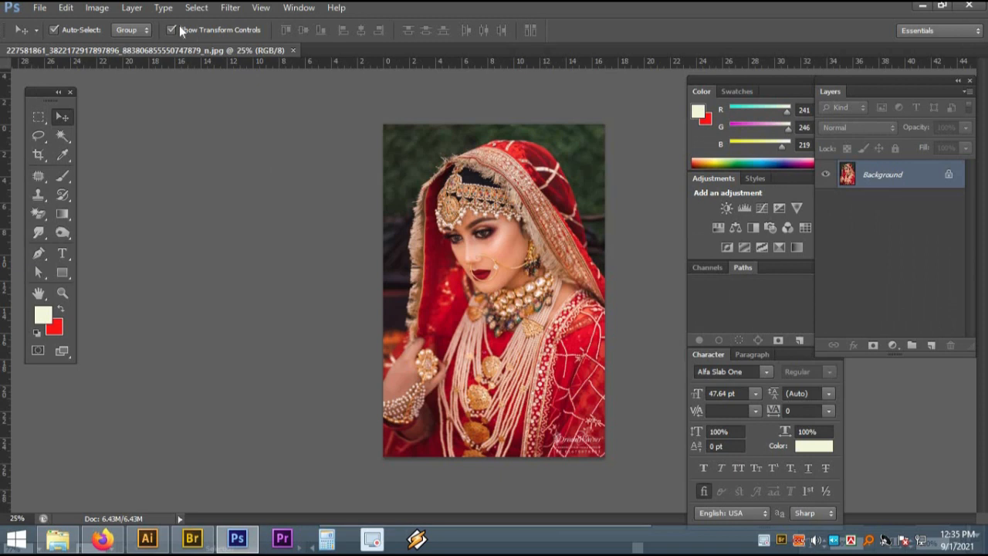
pyautogui.click(96, 8)
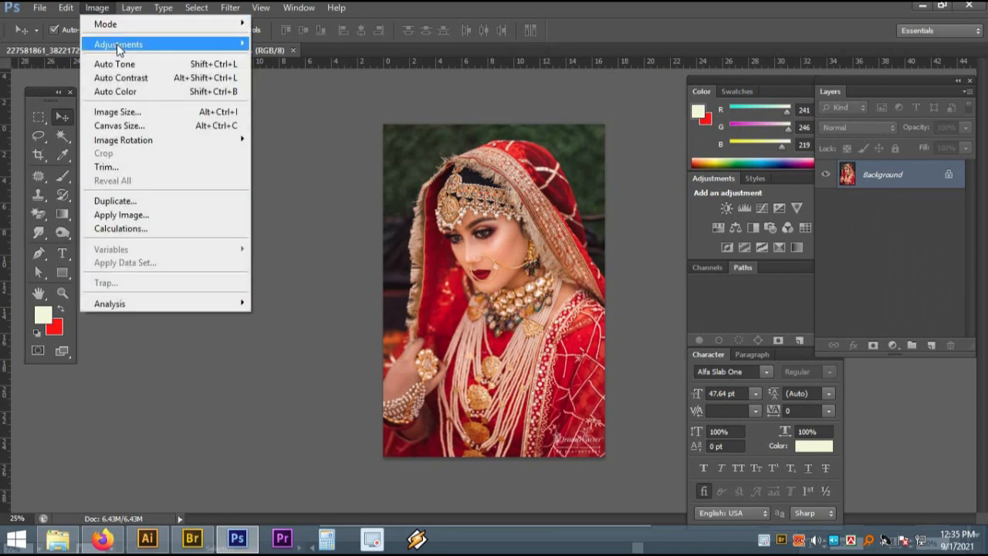
pyautogui.moveTo(128, 47)
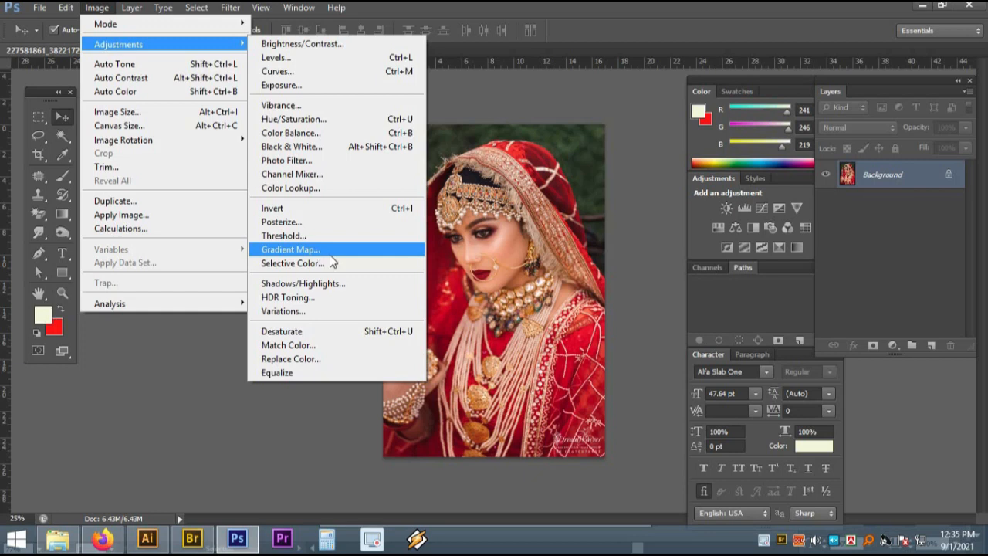
pyautogui.click(526, 267)
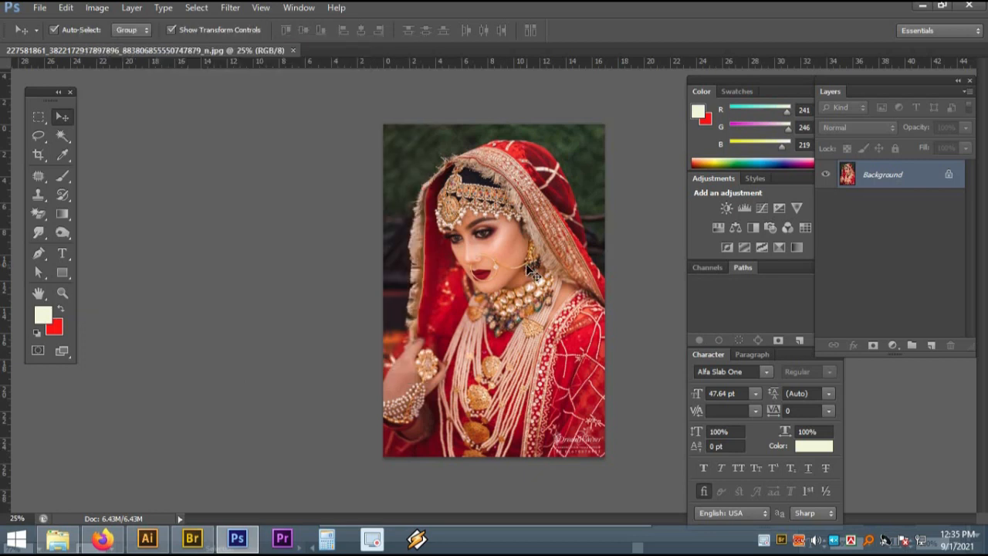